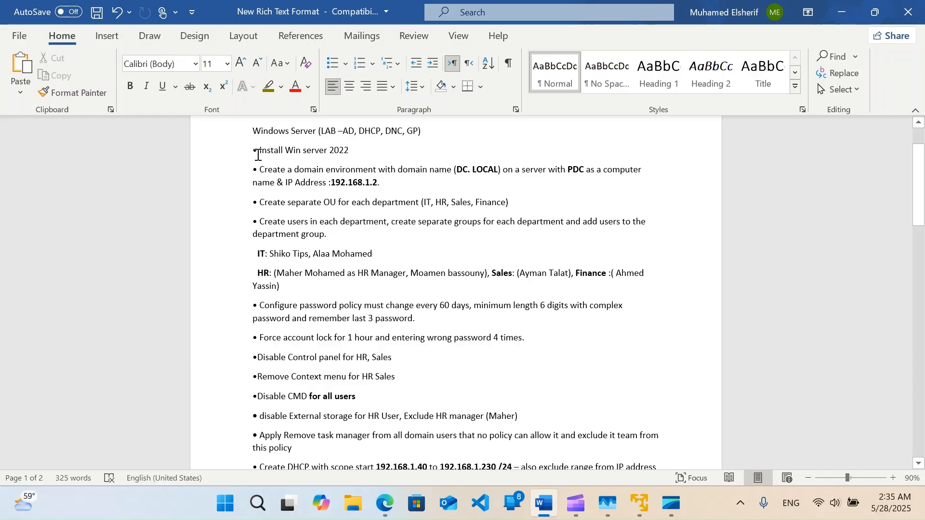
# Highlight the Windows Server 2022 install, domain name and 192.168.1.2 IP requirements in Word
pyautogui.moveTo(251, 132); pyautogui.dragTo(434, 318)
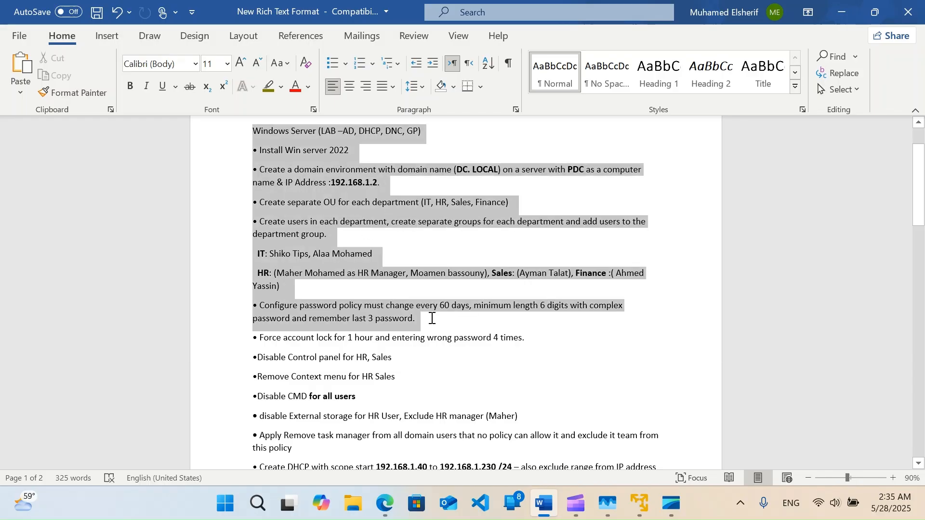
pyautogui.click(314, 131)
pyautogui.moveTo(259, 150); pyautogui.dragTo(361, 152)
pyautogui.moveTo(260, 169); pyautogui.dragTo(457, 169)
pyautogui.click(461, 170)
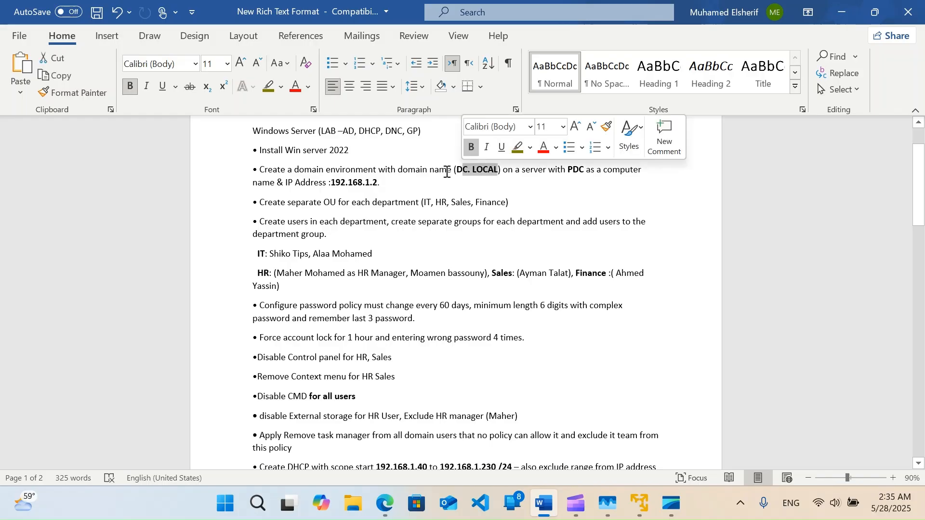
pyautogui.moveTo(384, 184); pyautogui.dragTo(339, 188)
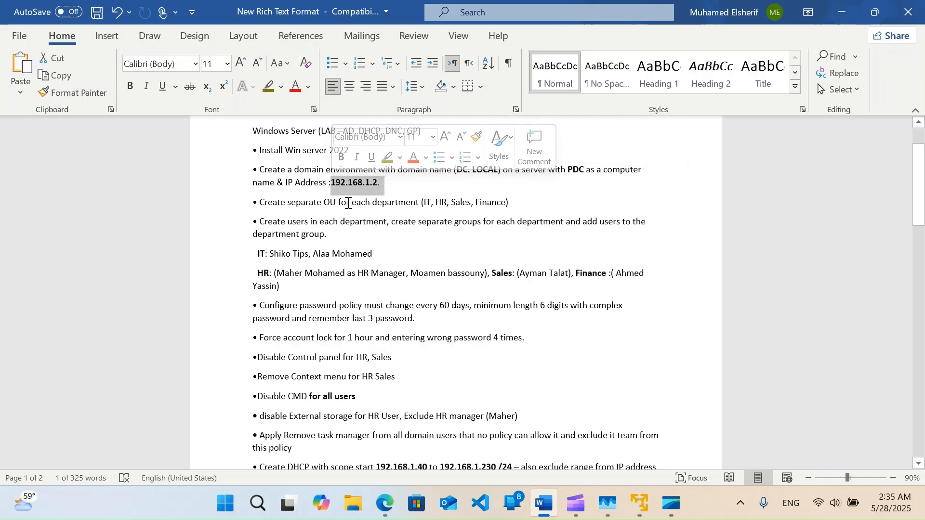
pyautogui.click(263, 205)
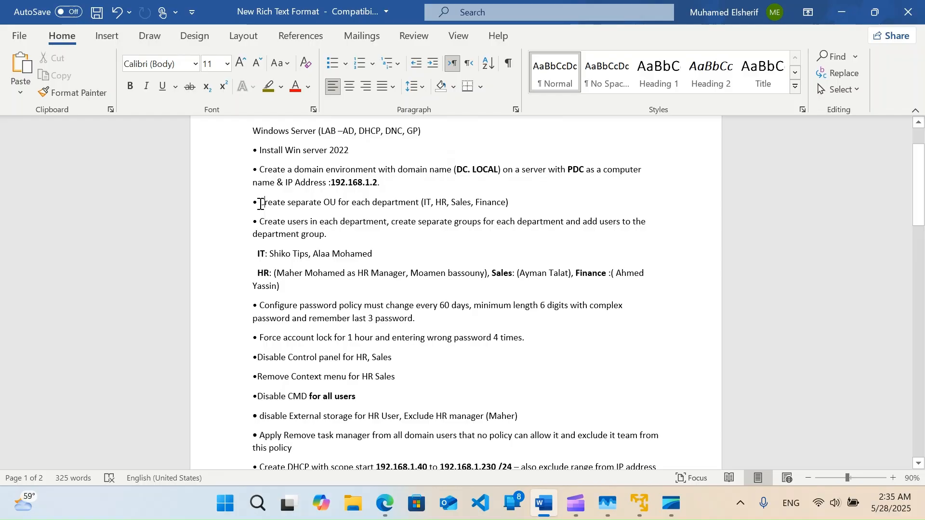
# Highlight the OU, department user and password policy requirements, scrolling to the end
pyautogui.moveTo(260, 204); pyautogui.dragTo(332, 283)
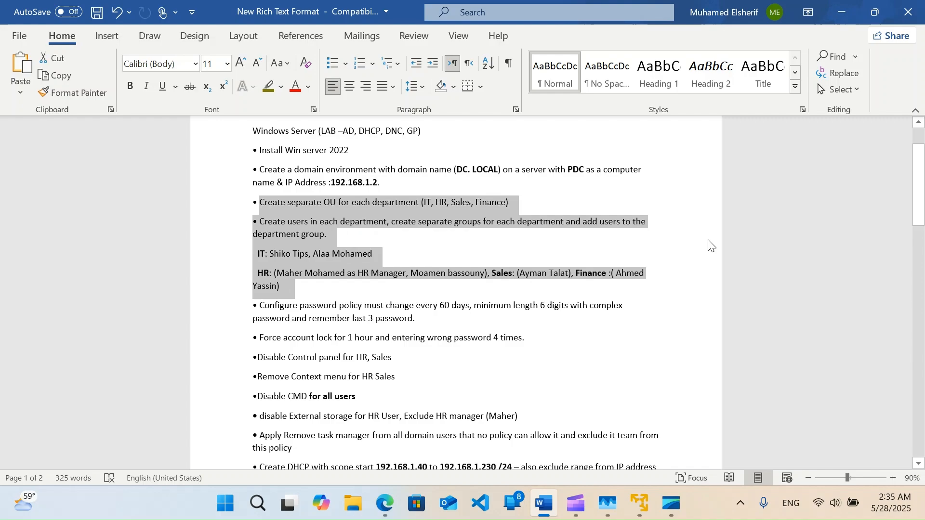
pyautogui.click(354, 285)
pyautogui.moveTo(254, 306); pyautogui.dragTo(518, 434)
pyautogui.scroll(-1, 496, 381)
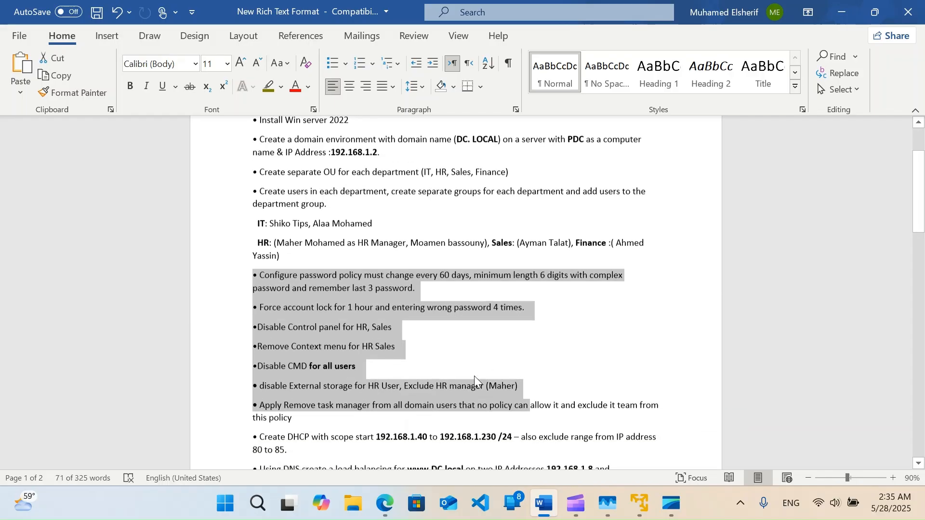
pyautogui.scroll(-1, 319, 450)
pyautogui.scroll(-1, 325, 441)
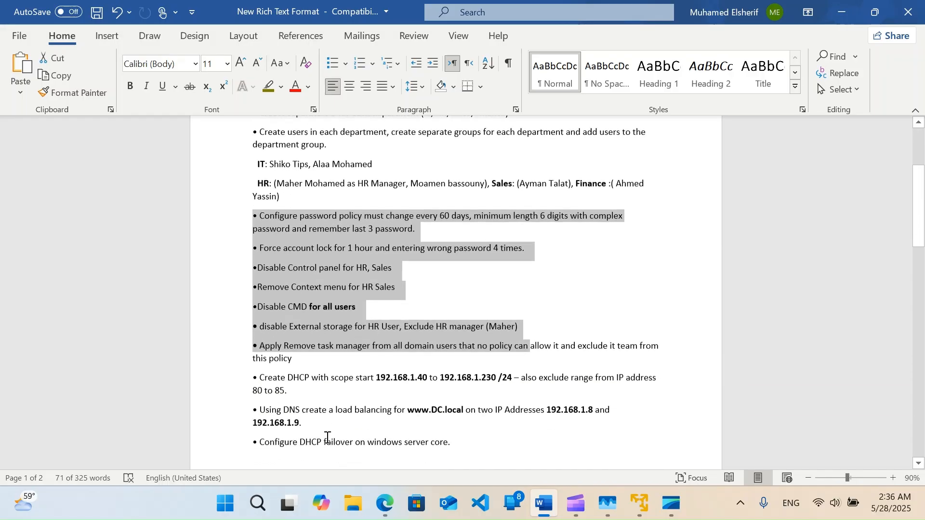
pyautogui.click(383, 443)
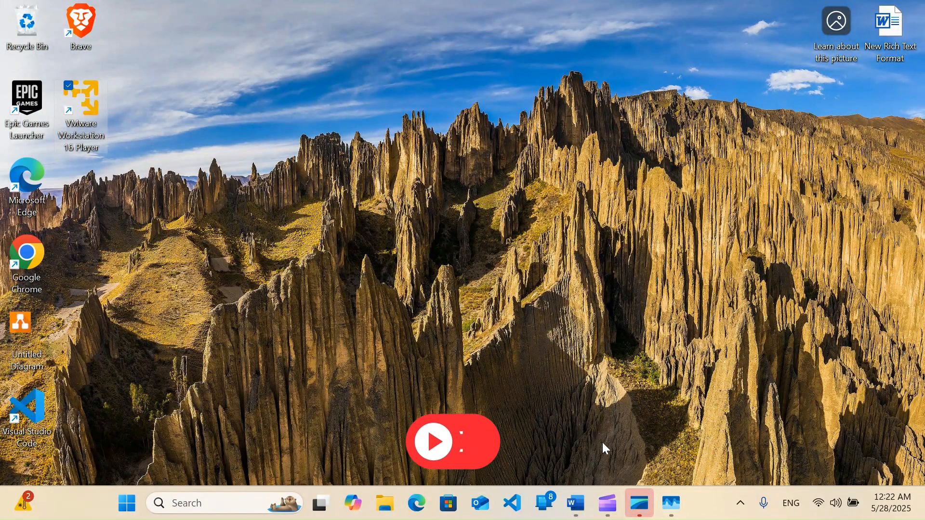
# Launch VMware Player and start a new virtual machine from the SERVER_EVAL installer image
pyautogui.doubleClick(91, 109)
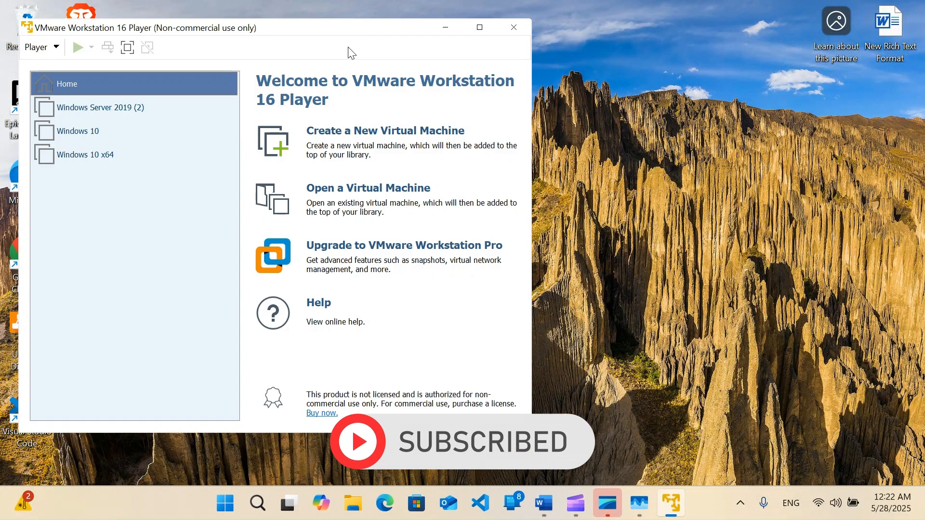
pyautogui.moveTo(332, 29); pyautogui.dragTo(503, 44)
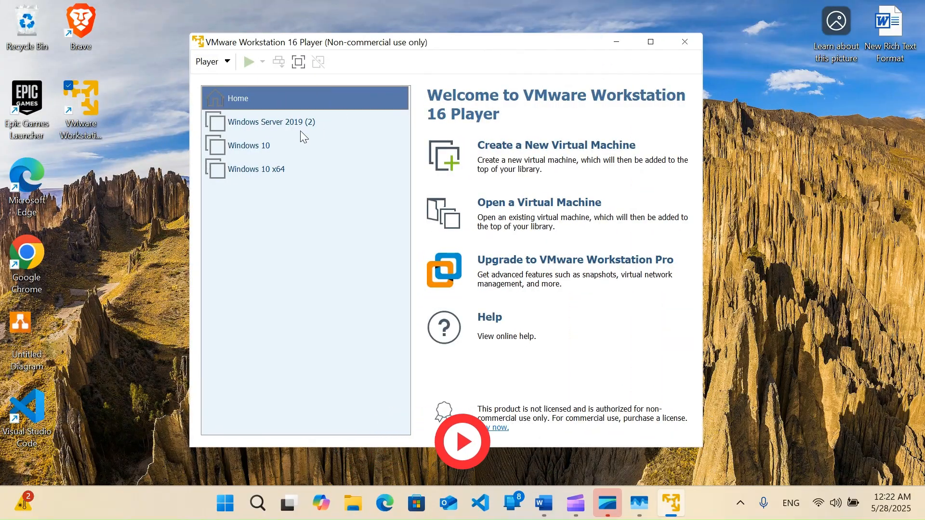
pyautogui.click(508, 150)
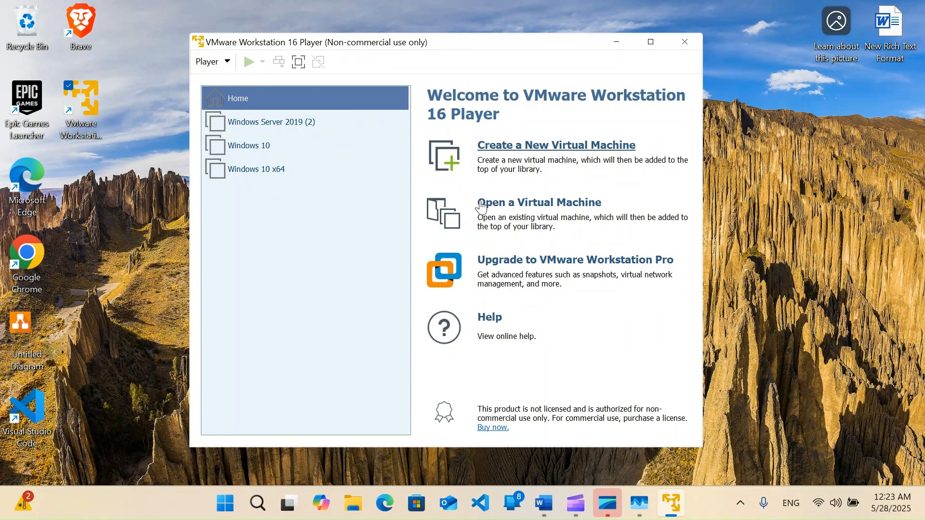
pyautogui.click(546, 257)
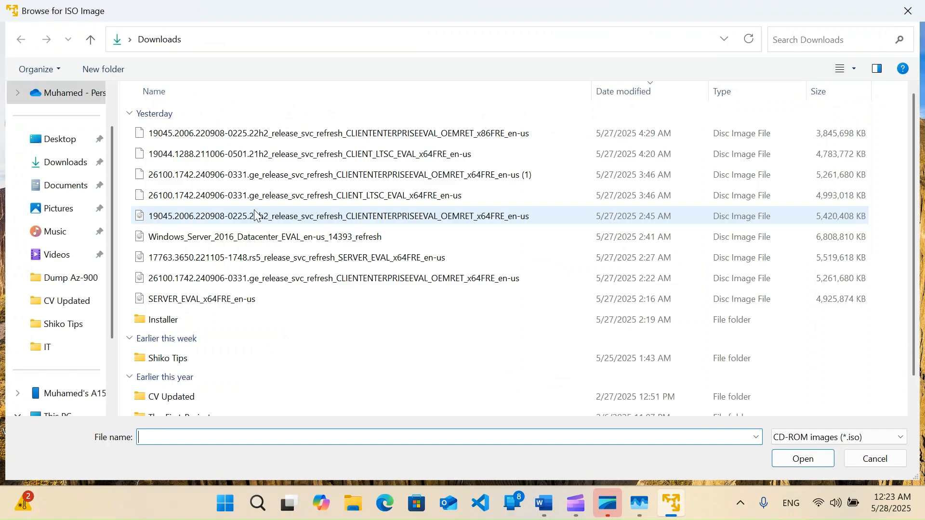
pyautogui.doubleClick(220, 304)
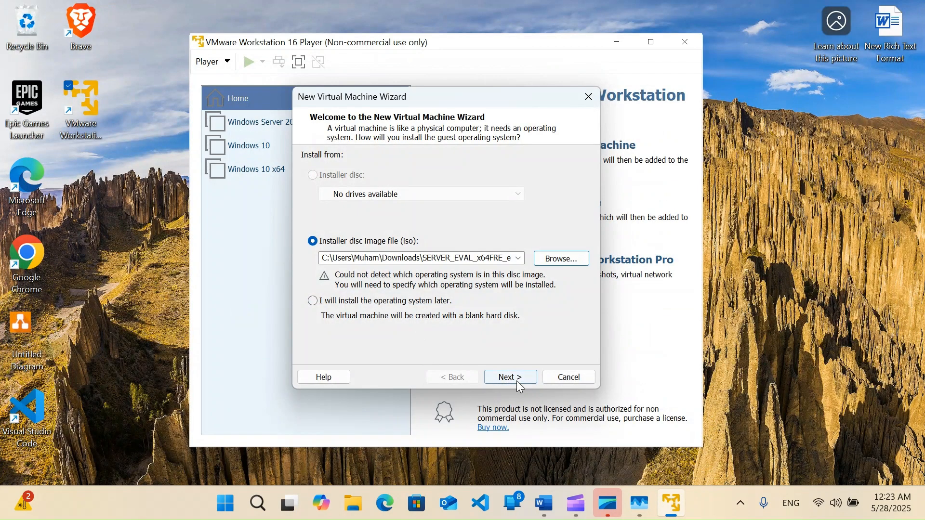
pyautogui.click(521, 382)
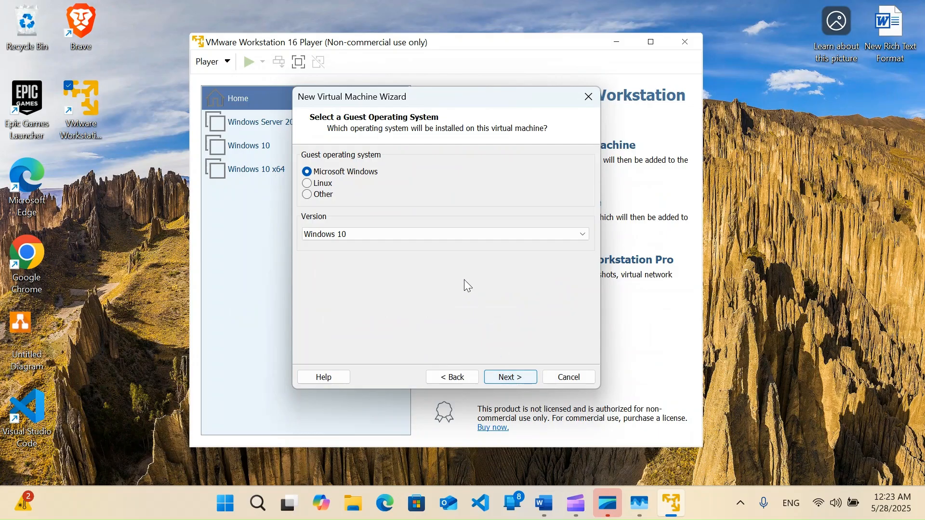
# Choose Windows Server 2019 as guest, keep its name and the 60 GB disk, and finish
pyautogui.click(430, 236)
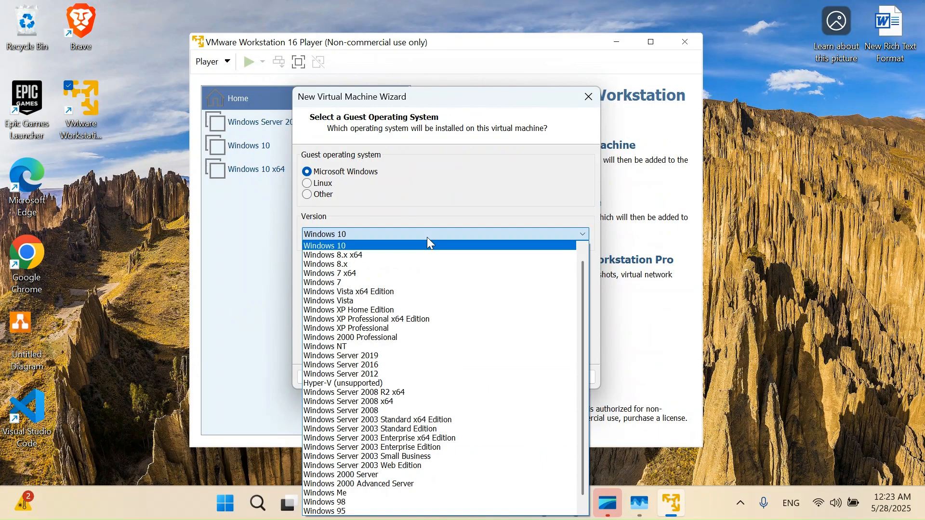
pyautogui.scroll(1, 423, 305)
pyautogui.click(384, 366)
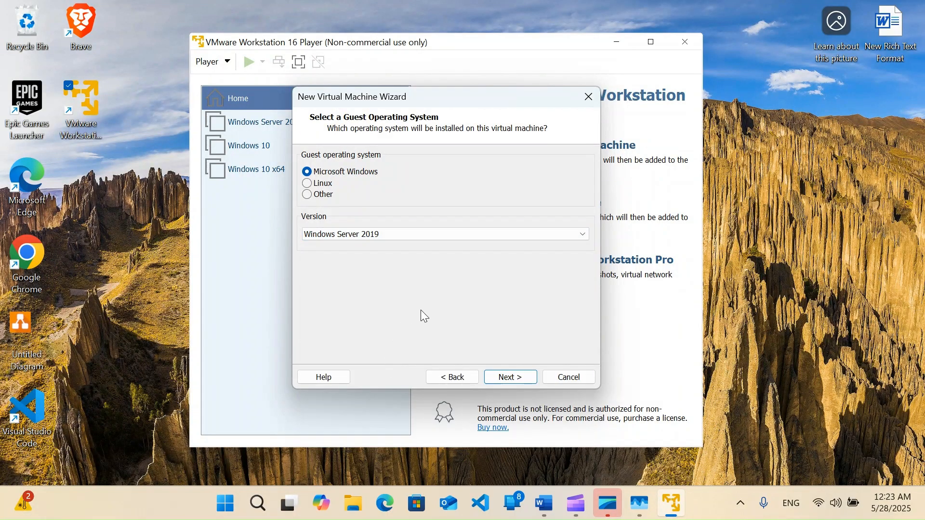
pyautogui.click(495, 380)
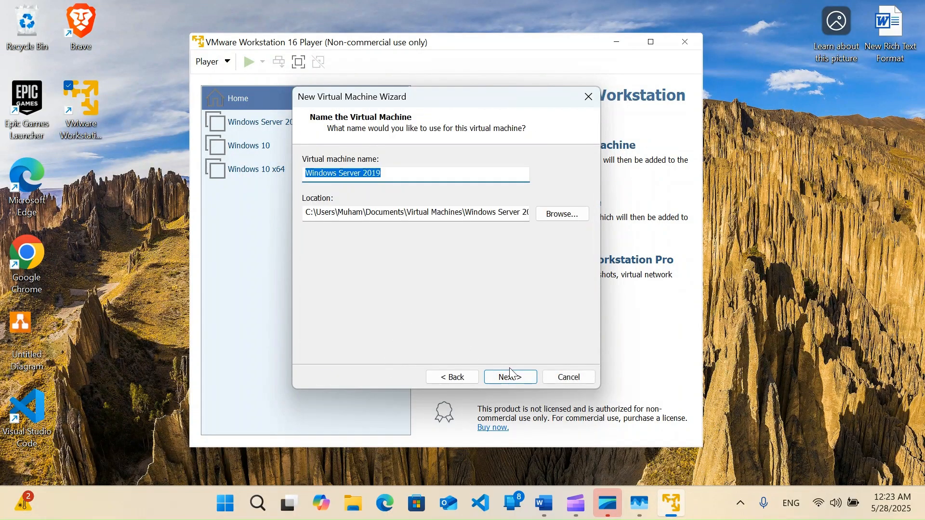
pyautogui.click(510, 374)
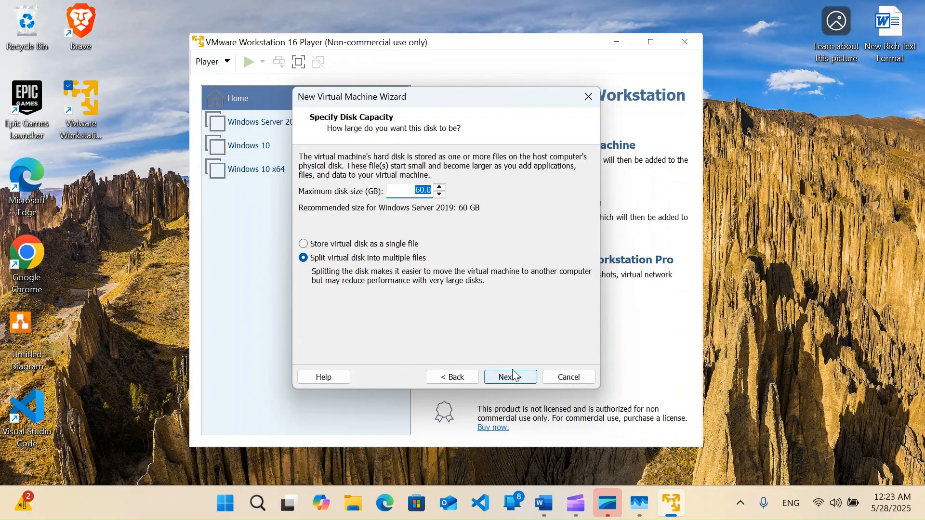
pyautogui.click(516, 380)
pyautogui.click(516, 379)
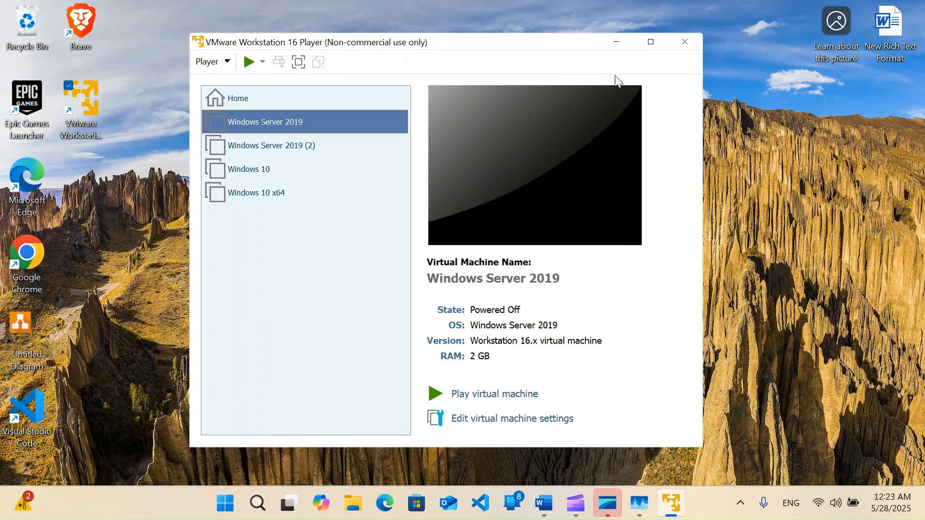
pyautogui.click(652, 42)
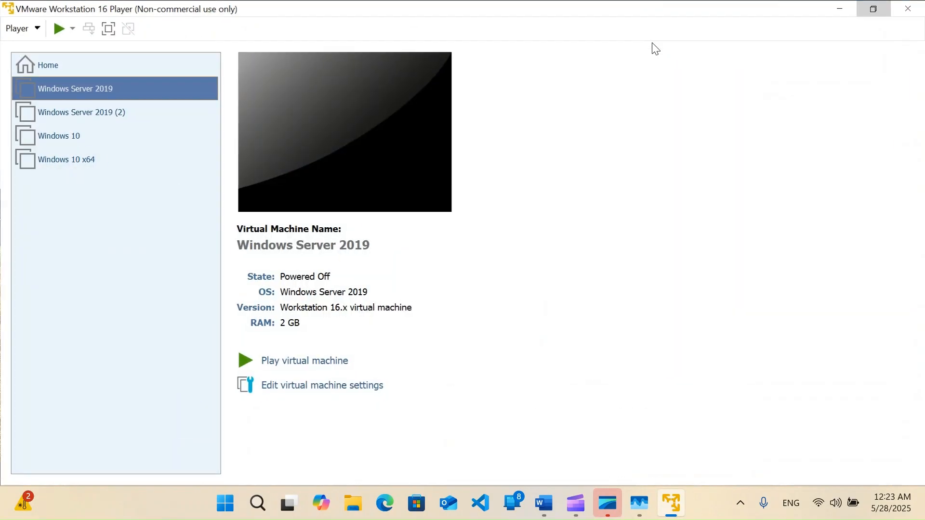
# Boot the VM from the installer and pick Standard Evaluation with Desktop Experience
pyautogui.click(299, 362)
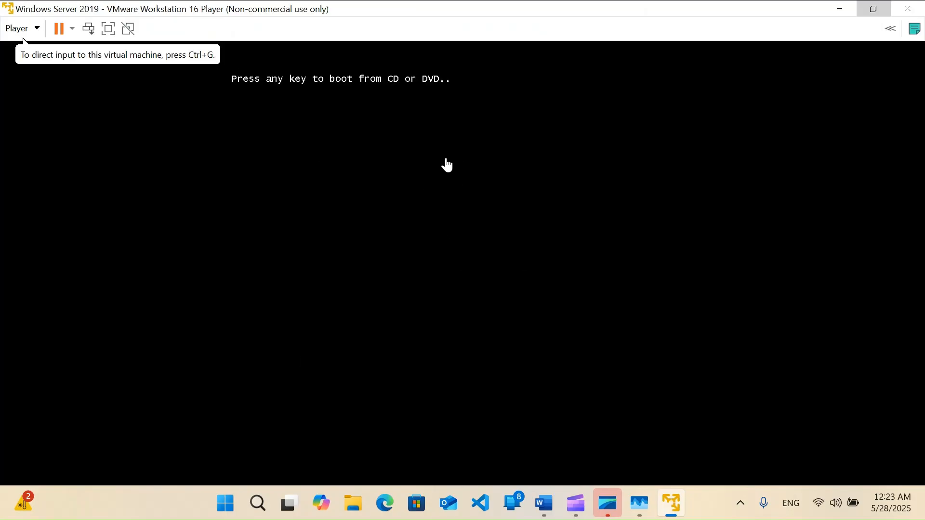
pyautogui.click(447, 171)
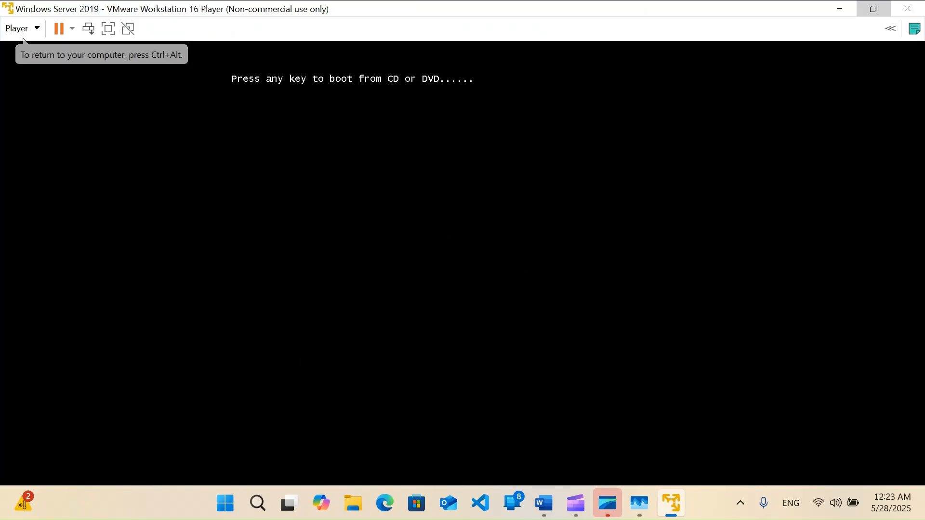
pyautogui.press('Return')
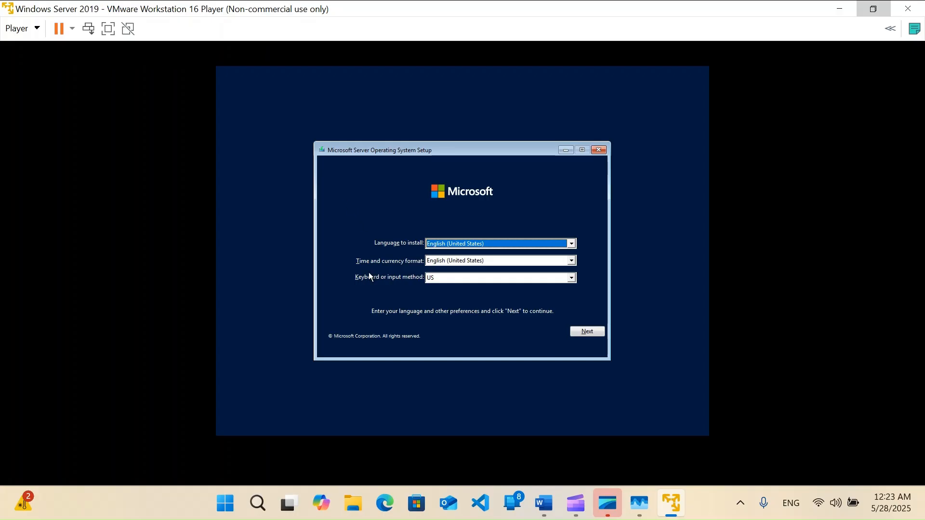
pyautogui.click(591, 336)
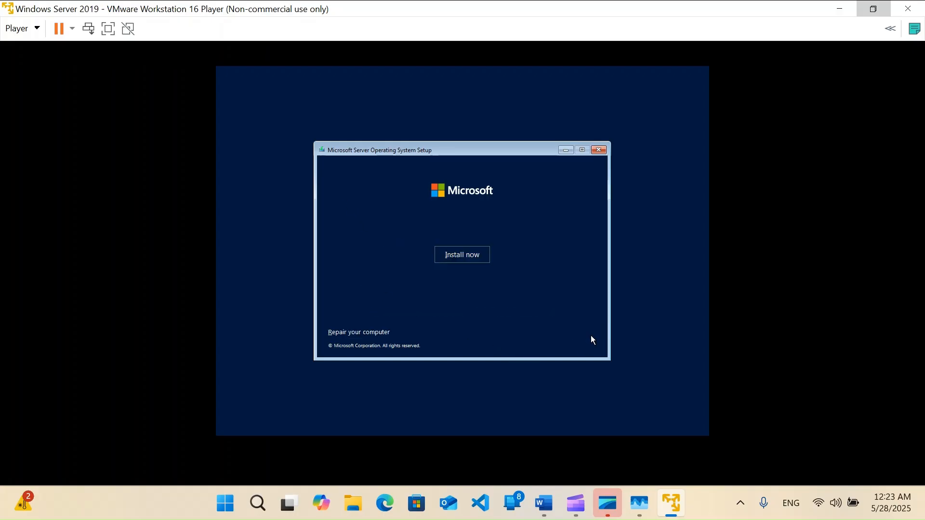
pyautogui.click(466, 254)
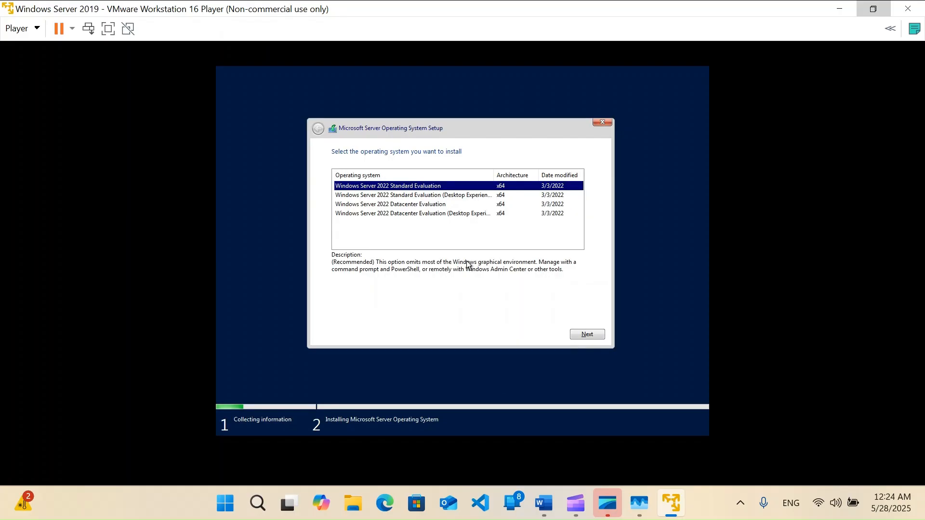
pyautogui.click(457, 195)
pyautogui.click(587, 335)
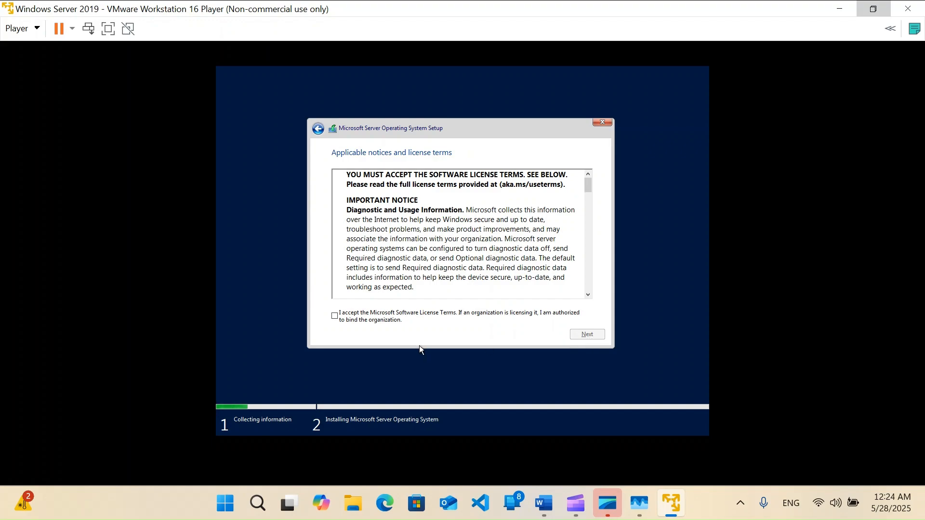
# Accept the license and custom-install onto the new 59.9 GB Drive 0 Partition 3
pyautogui.click(351, 316)
pyautogui.click(597, 334)
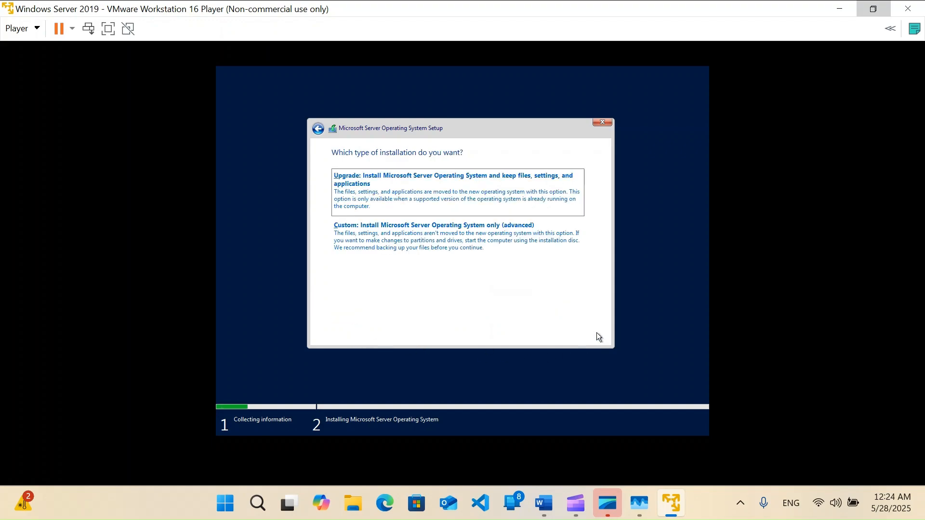
pyautogui.click(487, 226)
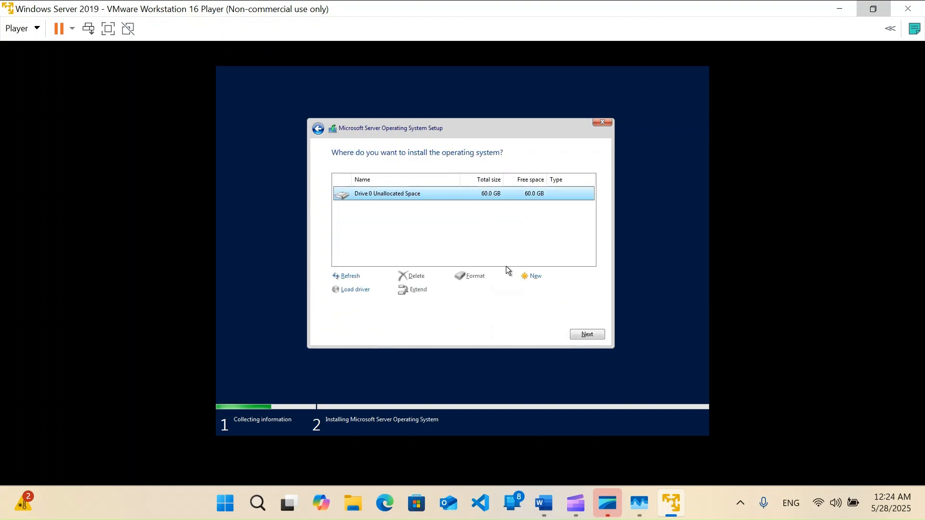
pyautogui.click(544, 278)
pyautogui.click(548, 289)
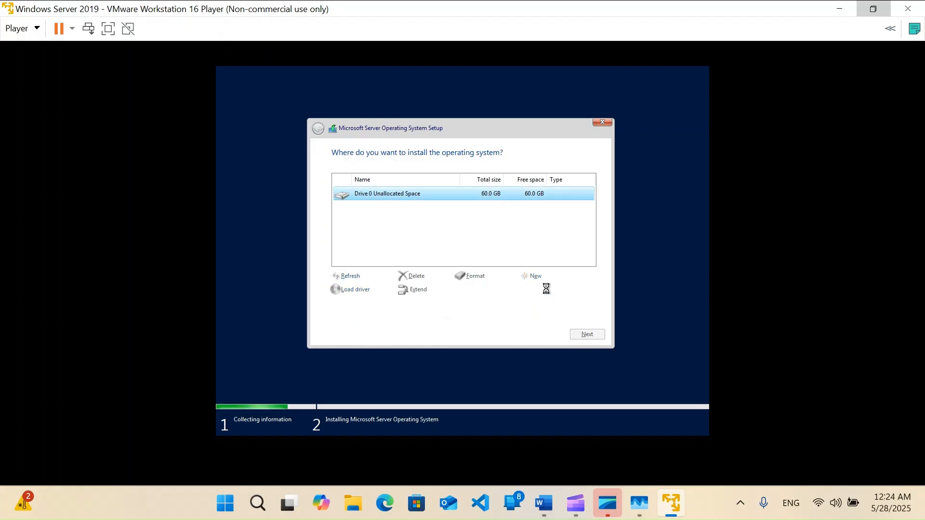
pyautogui.click(528, 291)
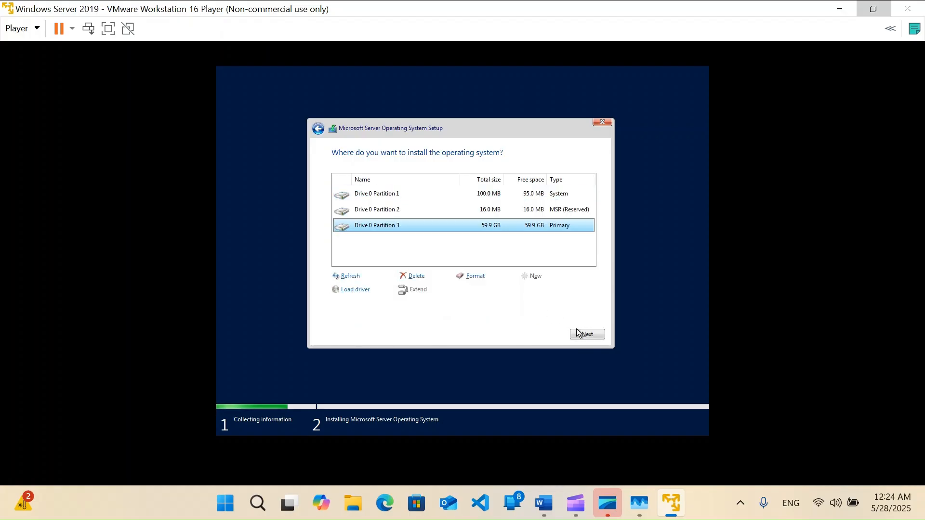
pyautogui.click(578, 332)
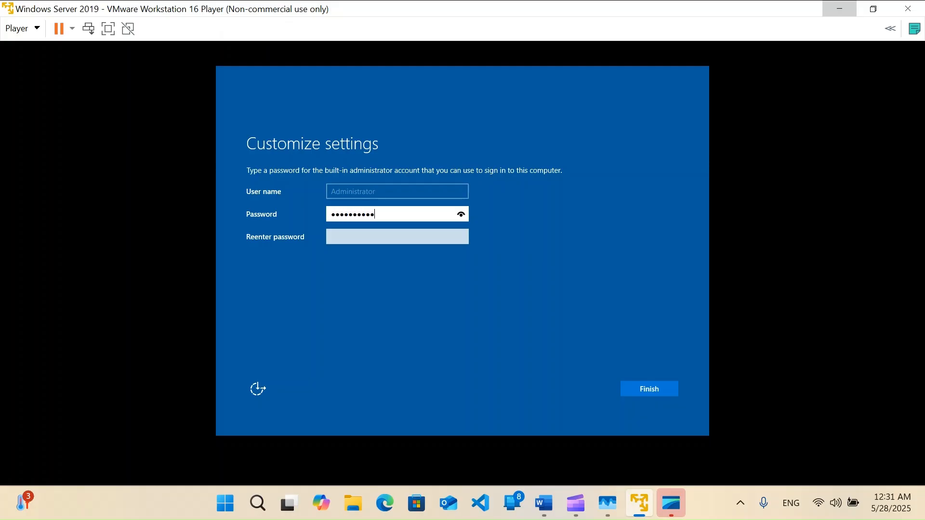
# Confirm the built-in Administrator password and finish setup
pyautogui.press('Tab')
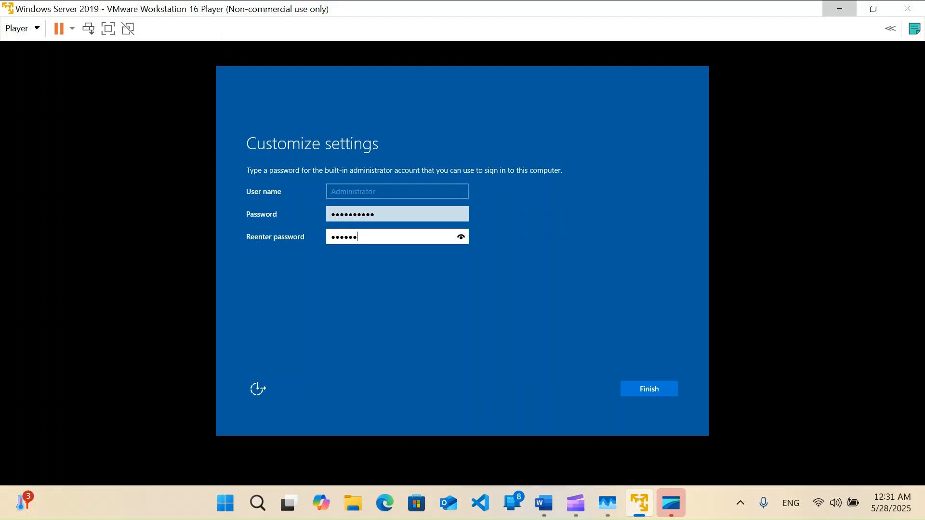
pyautogui.write('•••')
pyautogui.press('Return')
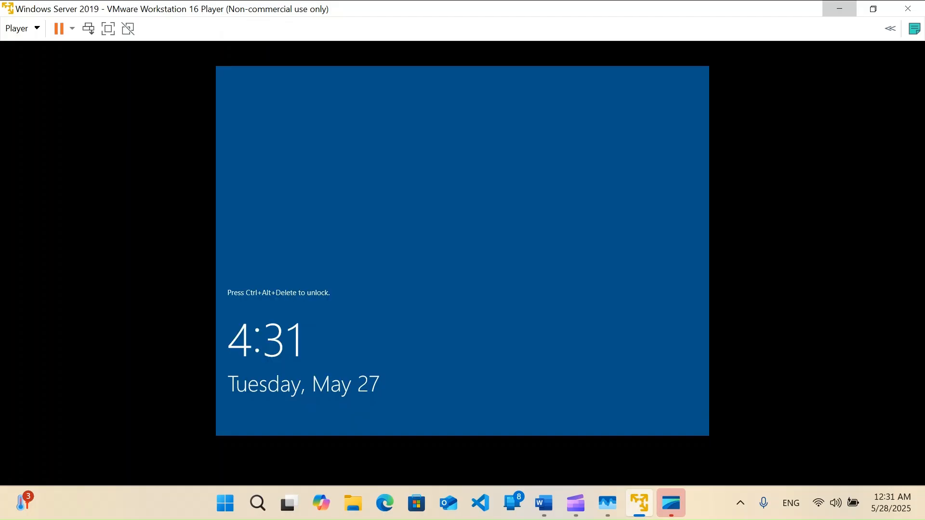
# Send Ctrl+Alt+Del and sign in as Administrator with the account password
pyautogui.hotkey('ctrl', 'alt', 'Delete')
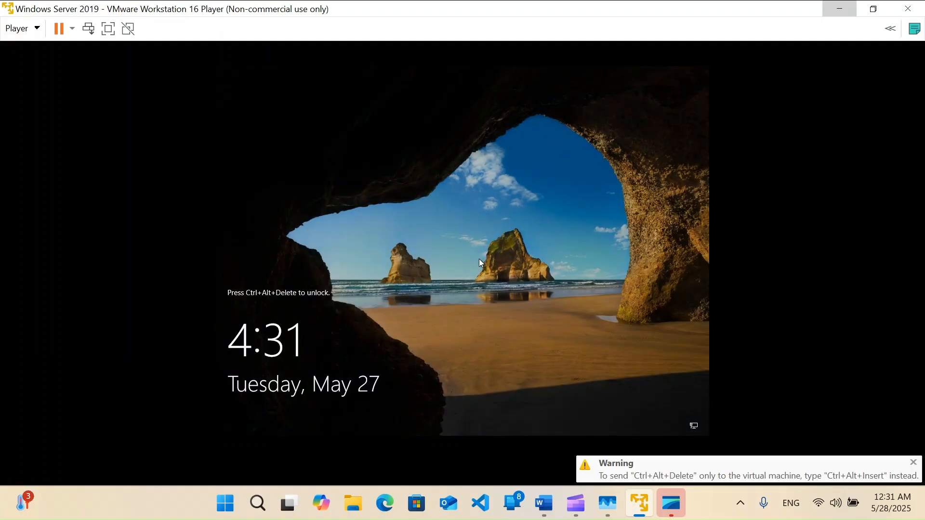
pyautogui.write('P@')
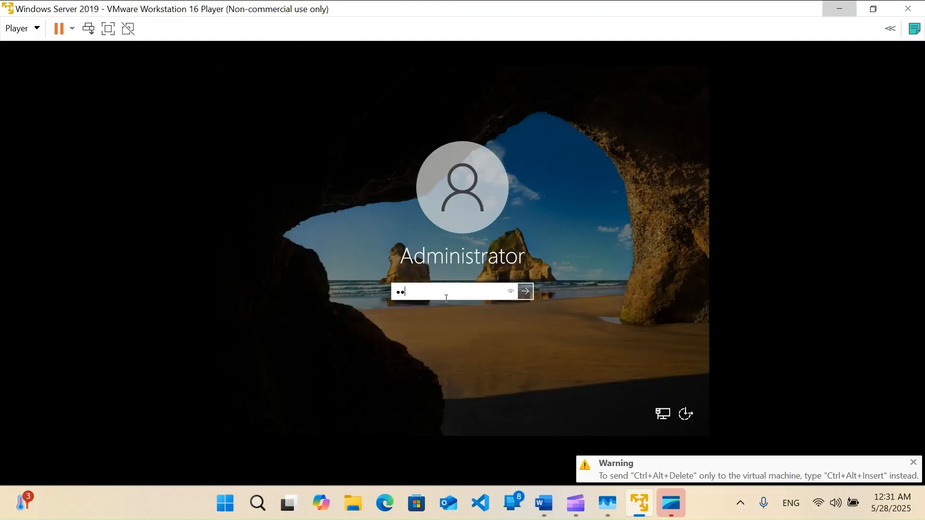
pyautogui.write('••••••')
pyautogui.press('Return')
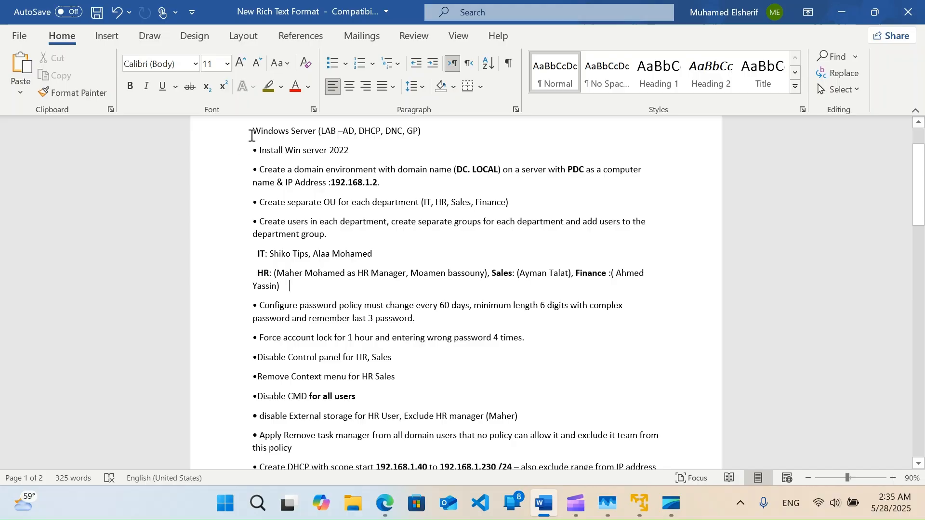
pyautogui.moveTo(252, 132); pyautogui.dragTo(433, 316)
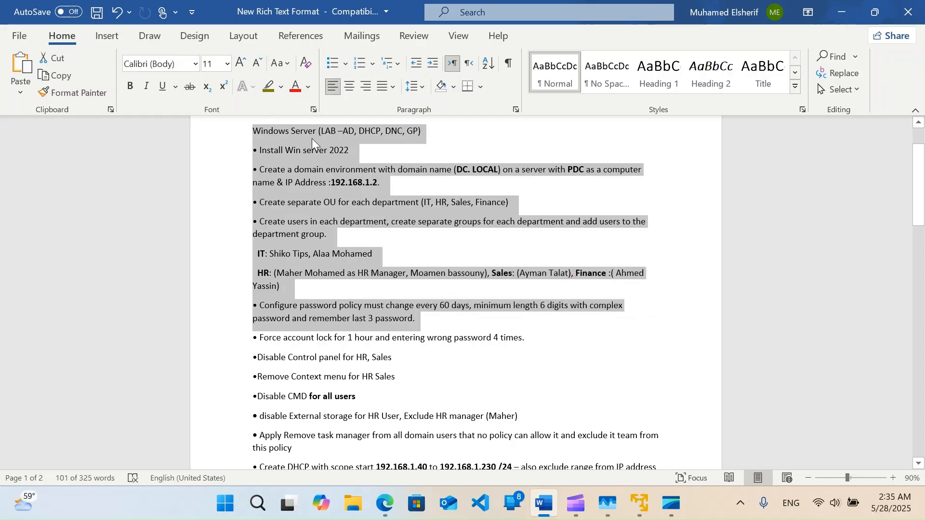
pyautogui.click(314, 134)
pyautogui.moveTo(258, 149); pyautogui.dragTo(361, 151)
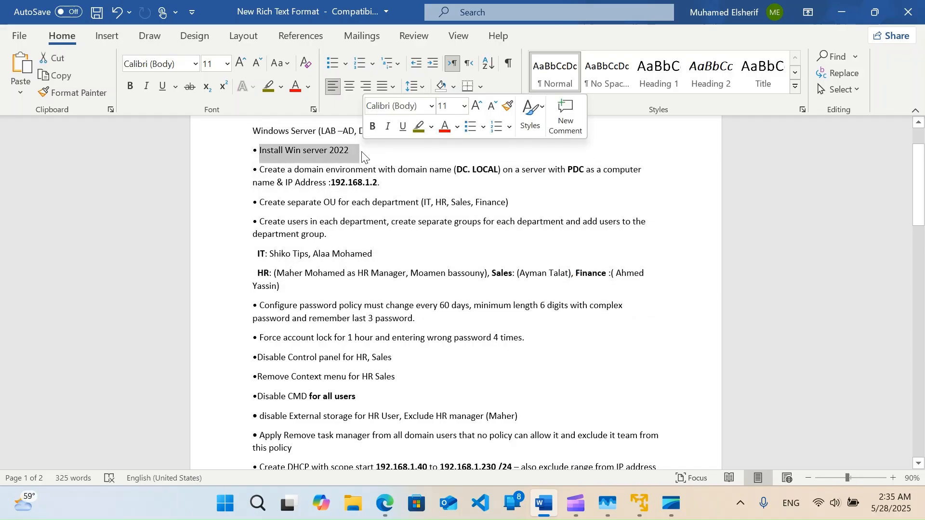
pyautogui.click(293, 170)
pyautogui.moveTo(260, 169); pyautogui.dragTo(500, 170)
pyautogui.moveTo(385, 182); pyautogui.dragTo(333, 182)
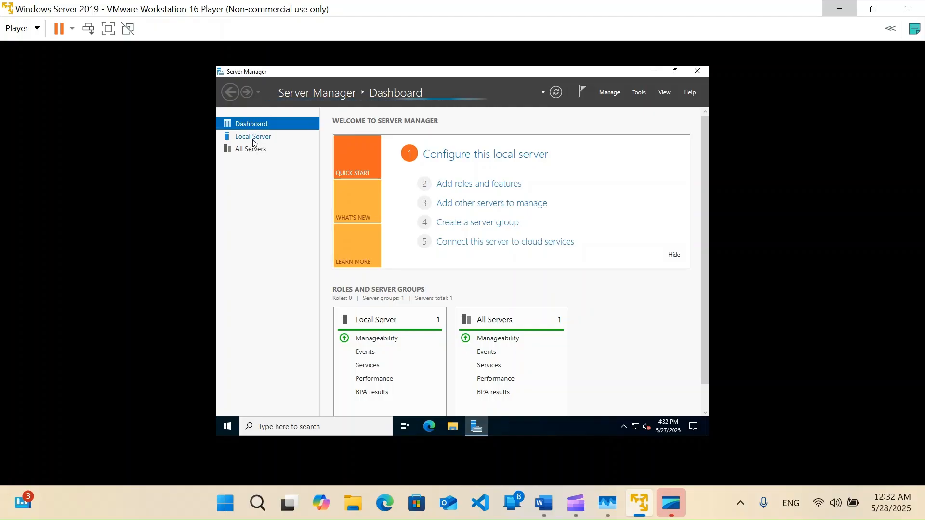
# Open the IPv4 properties of the Ethernet0 adapter from Local Server
pyautogui.click(254, 137)
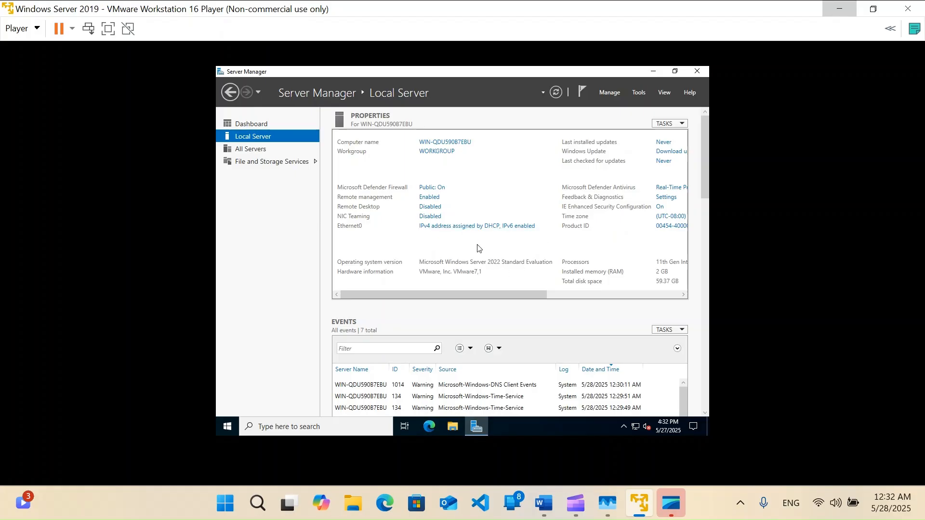
pyautogui.click(325, 169)
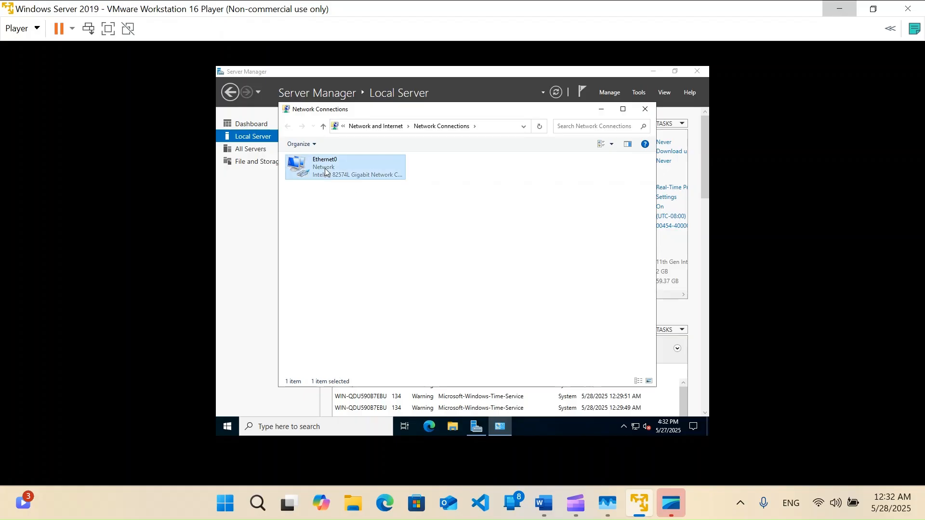
pyautogui.rightClick(325, 170)
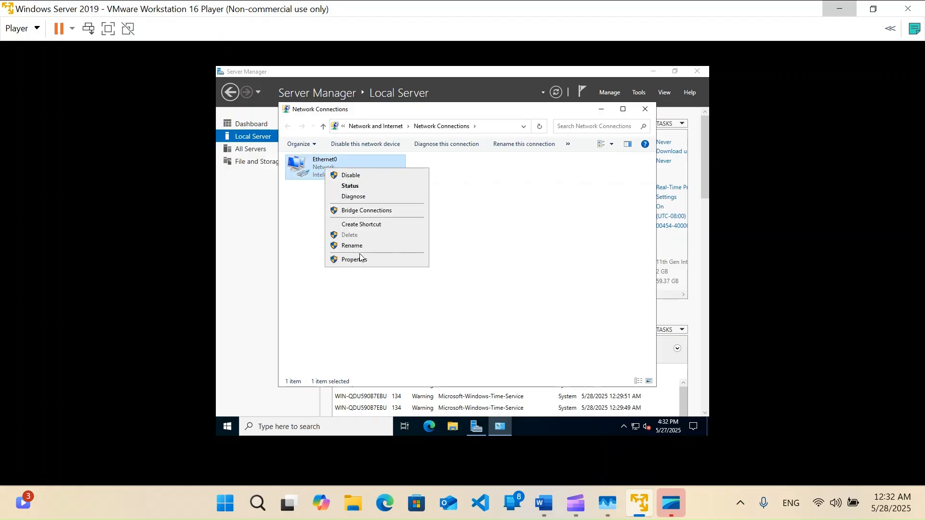
pyautogui.click(359, 187)
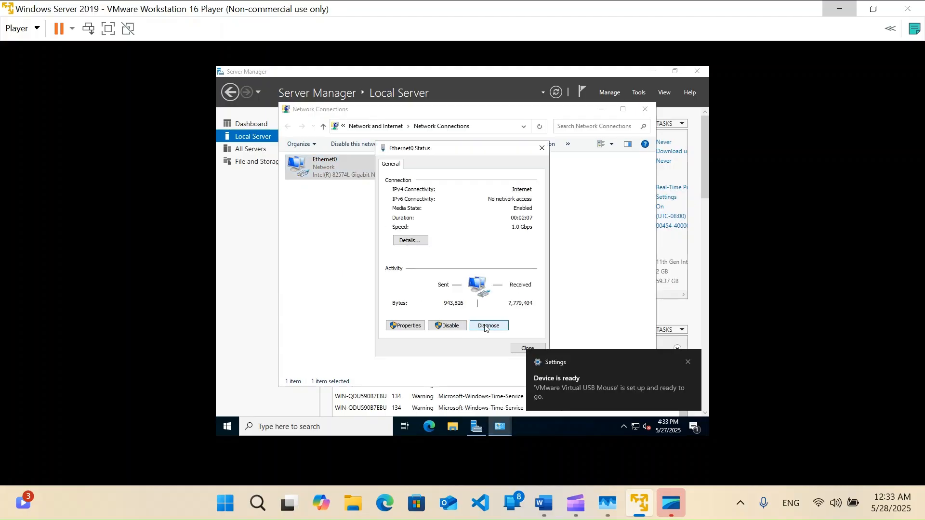
pyautogui.click(405, 325)
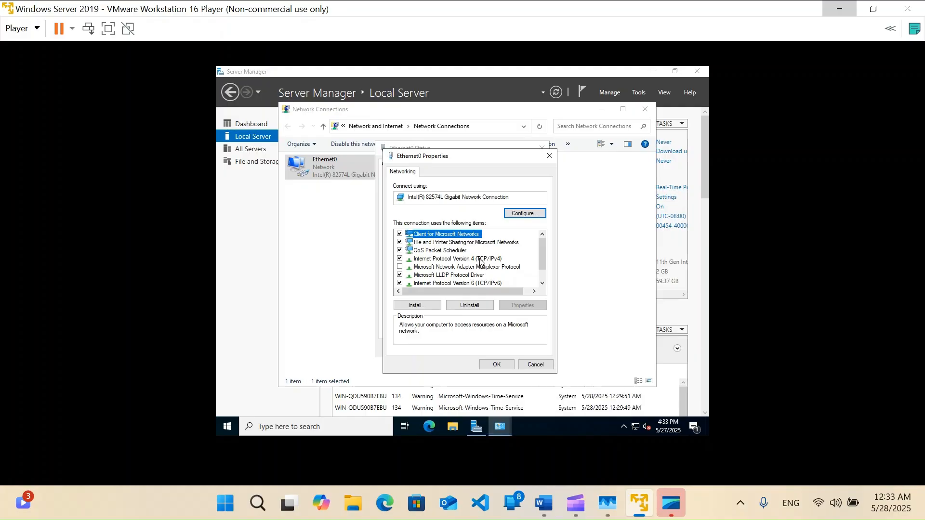
pyautogui.doubleClick(479, 259)
# Set static IP 192.168.1.2, mask 255.255.255.0 and a 192.168.1.x preferred DNS, and apply
pyautogui.click(465, 263)
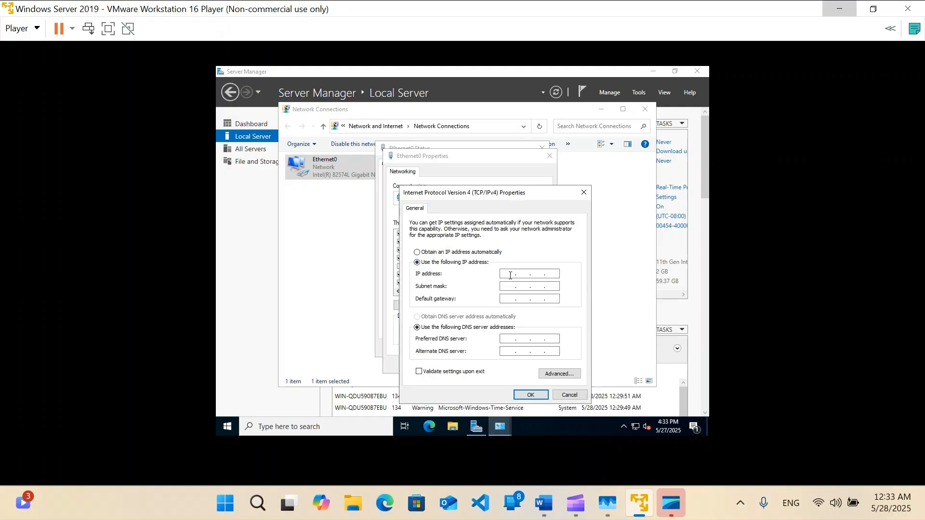
pyautogui.write('192 . 168 . 1 . 2')
pyautogui.press('Tab')
pyautogui.press('Tab')
pyautogui.press('Tab')
pyautogui.press('Tab')
pyautogui.write('192')
pyautogui.press('Return')
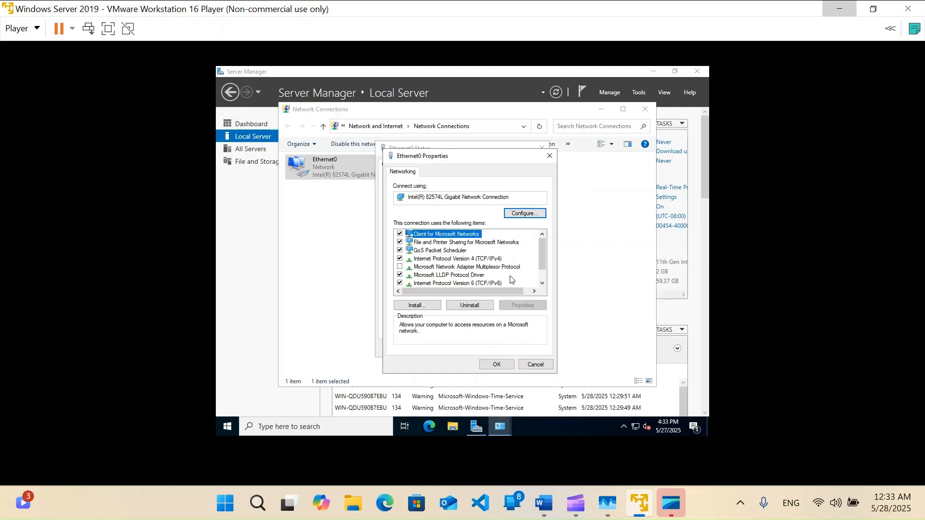
pyautogui.click(506, 364)
pyautogui.click(531, 350)
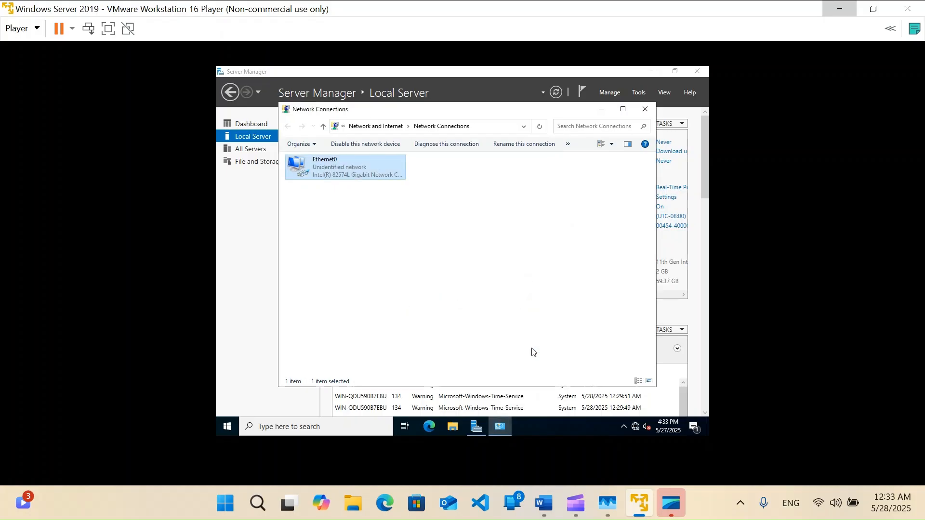
# Open the computer name change dialog, checking the requirements document for the name
pyautogui.click(601, 110)
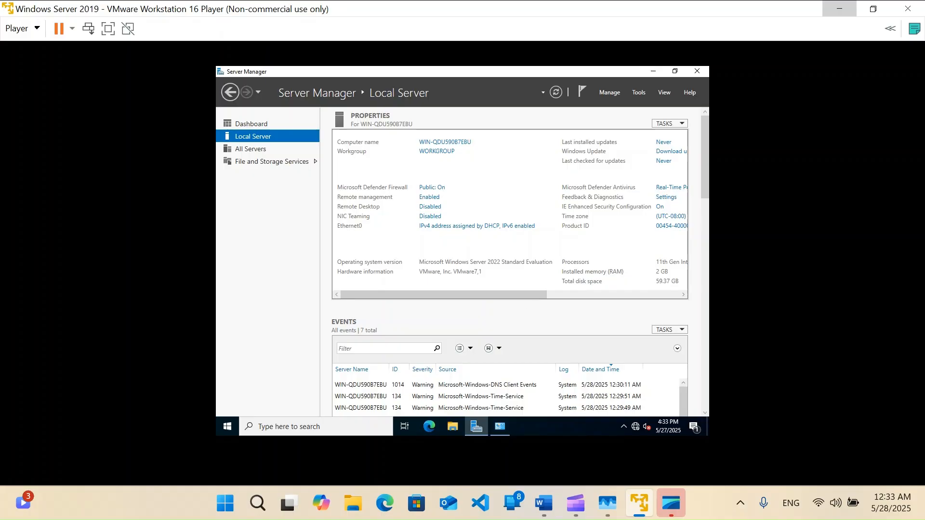
pyautogui.click(447, 148)
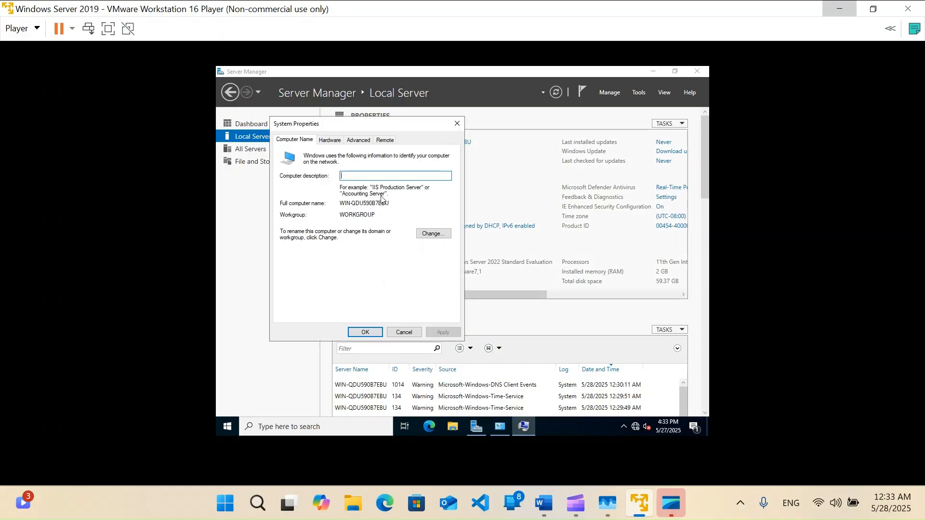
pyautogui.click(426, 235)
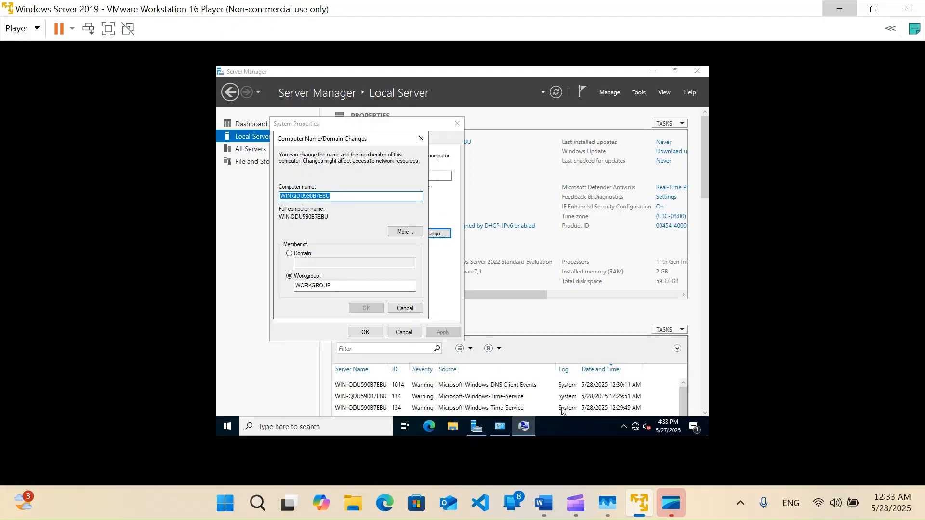
pyautogui.click(544, 504)
pyautogui.scroll(-1, 610, 170)
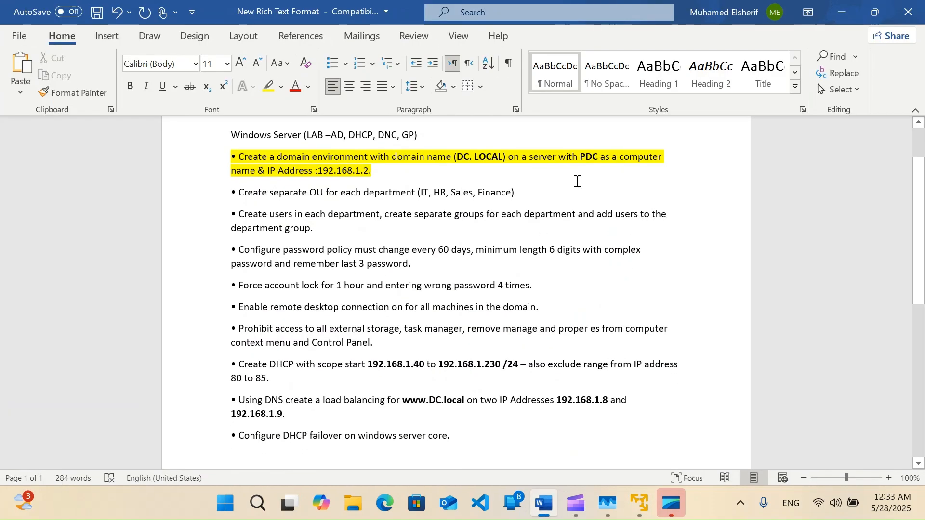
pyautogui.click(842, 13)
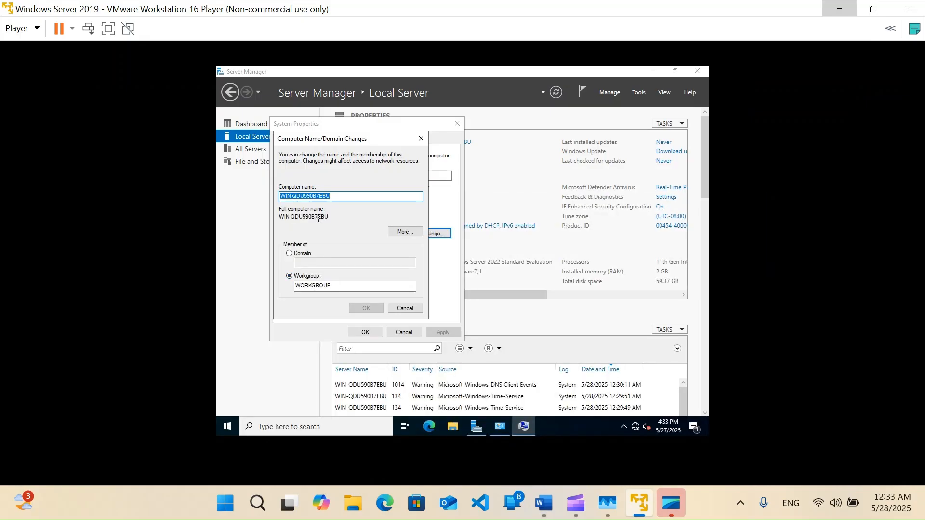
# Rename the computer to PDC and choose Restart Later
pyautogui.write('PDC')
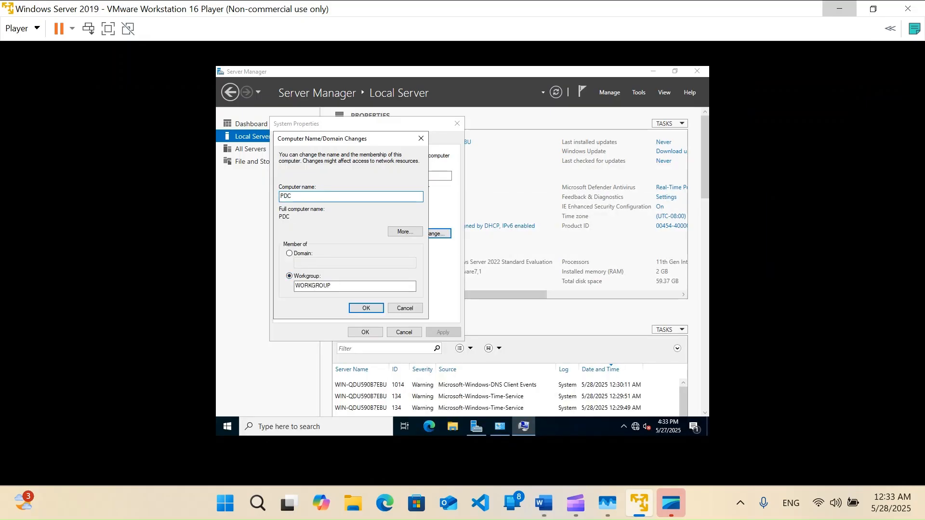
pyautogui.click(363, 310)
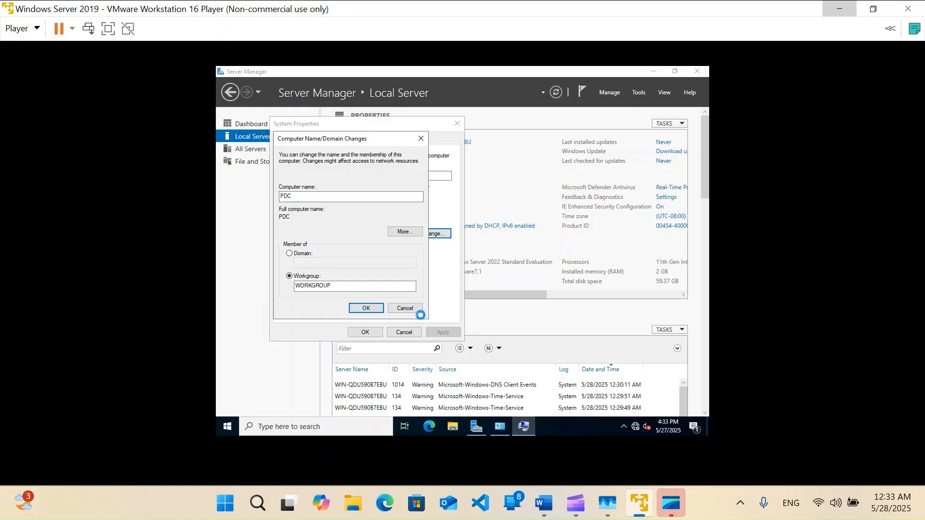
pyautogui.press('Return')
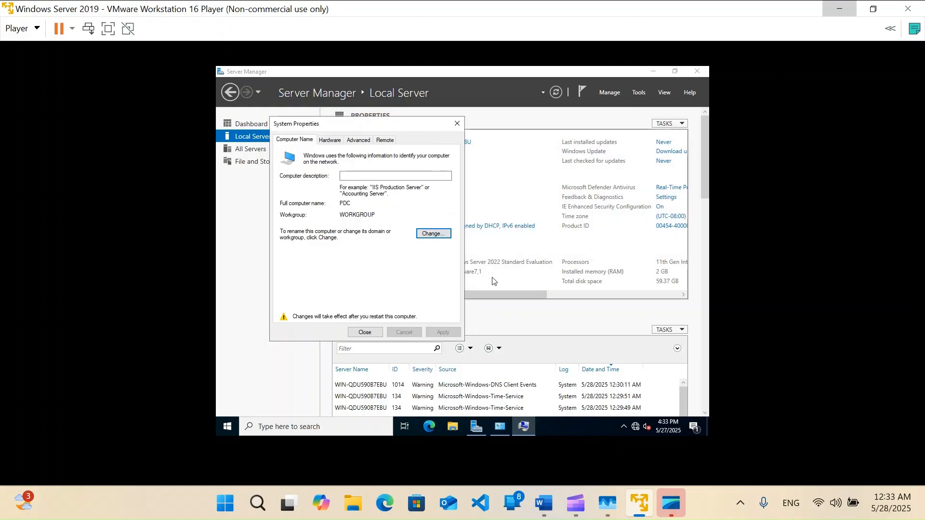
pyautogui.click(364, 332)
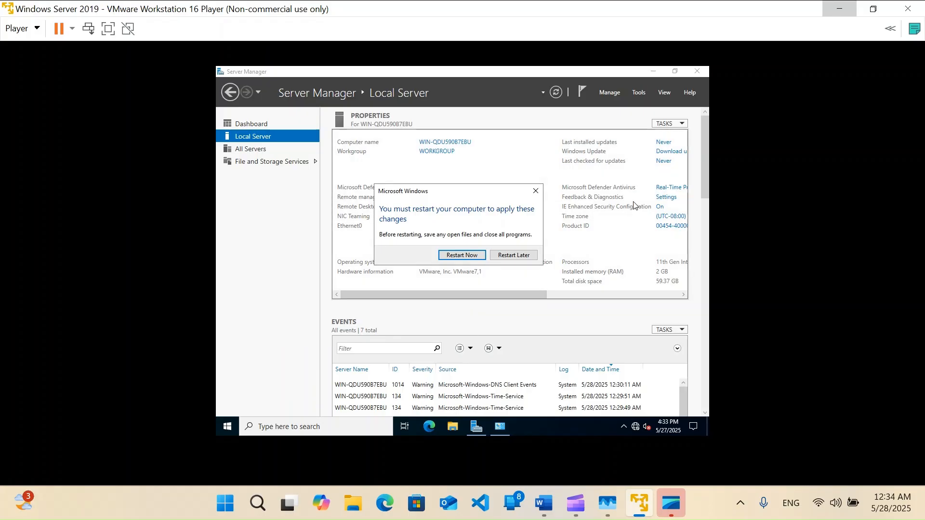
pyautogui.click(515, 256)
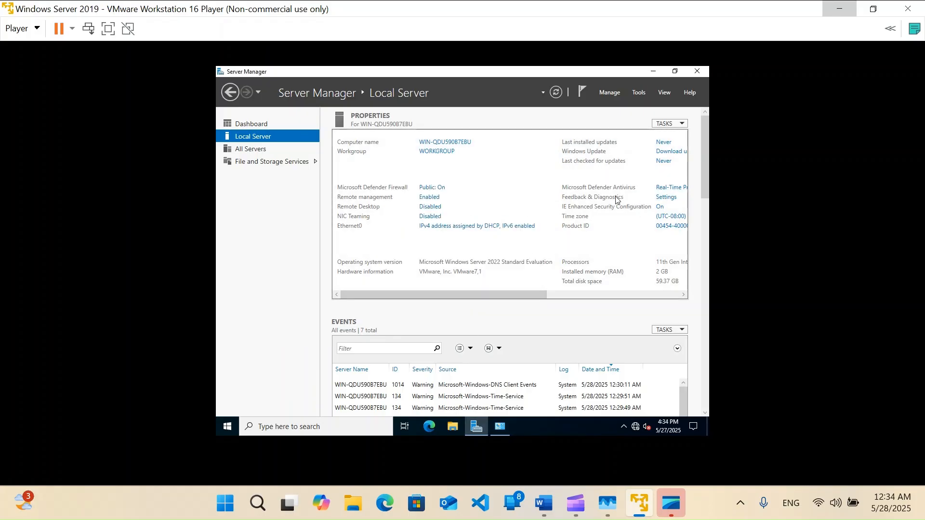
# Change the time zone to (UTC+00:00) Dublin, Edinburgh, Lisbon, London and confirm
pyautogui.moveTo(530, 295); pyautogui.dragTo(603, 295)
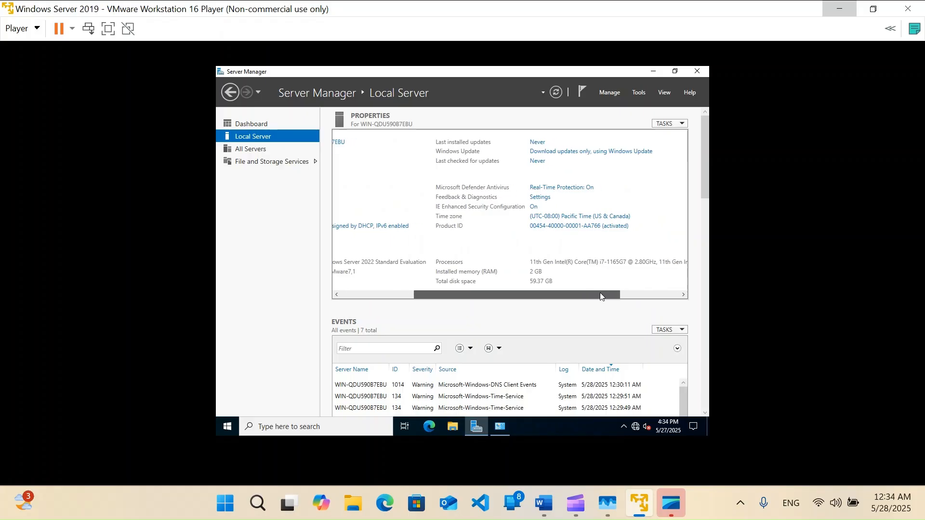
pyautogui.click(561, 218)
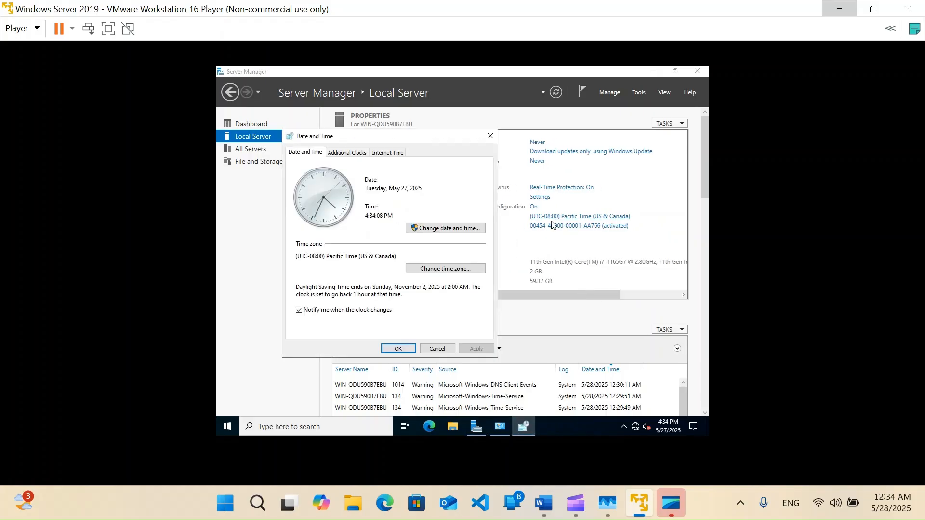
pyautogui.click(424, 268)
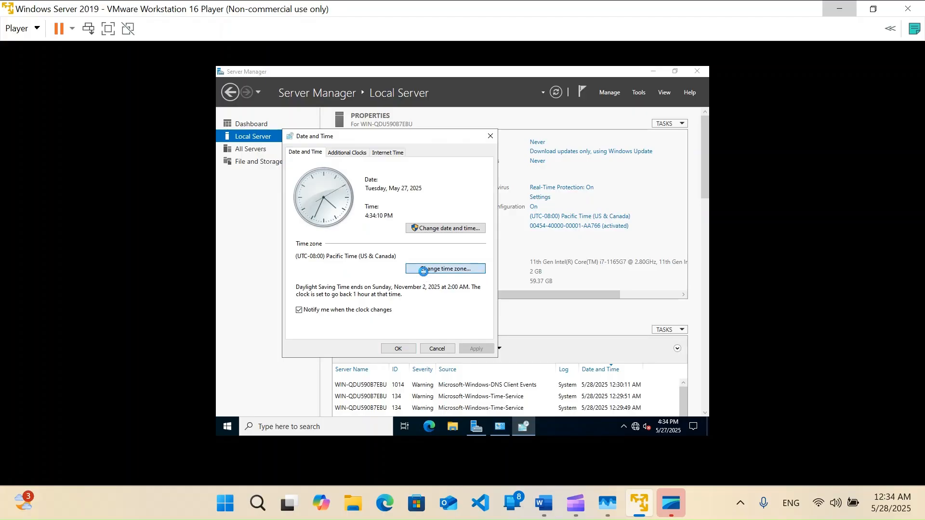
pyautogui.click(411, 193)
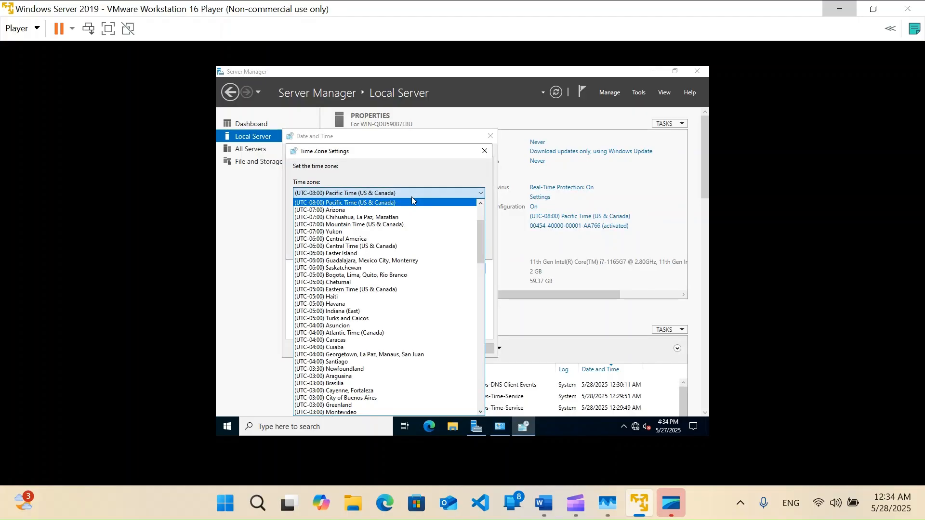
pyautogui.scroll(-2, 399, 275)
pyautogui.scroll(-4, 398, 275)
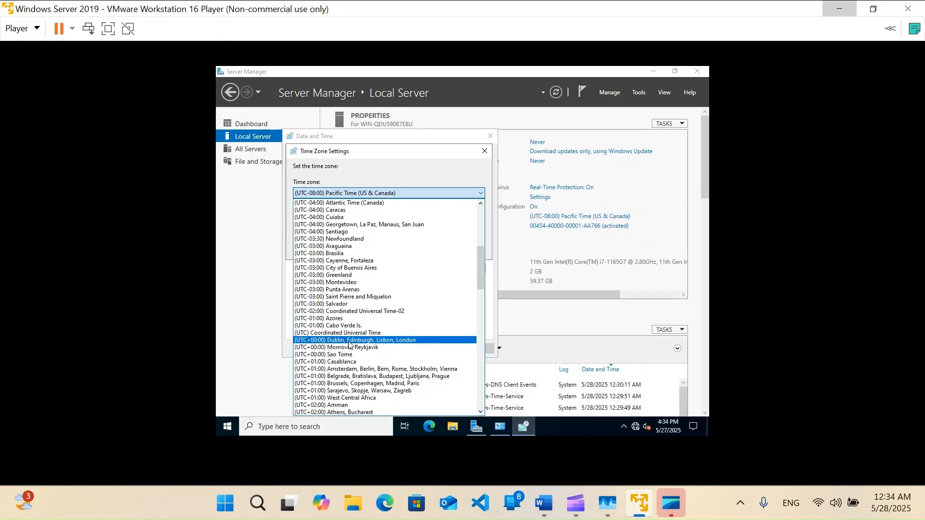
pyautogui.click(349, 340)
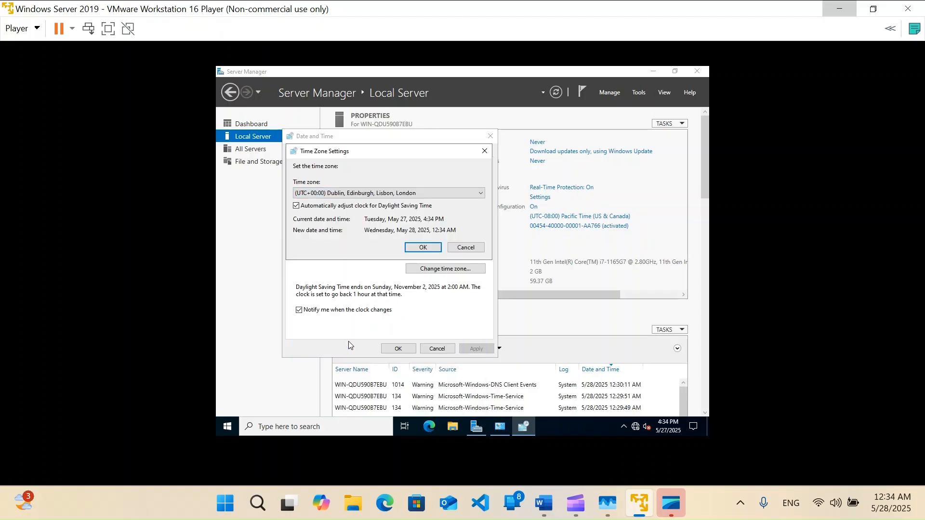
pyautogui.click(424, 249)
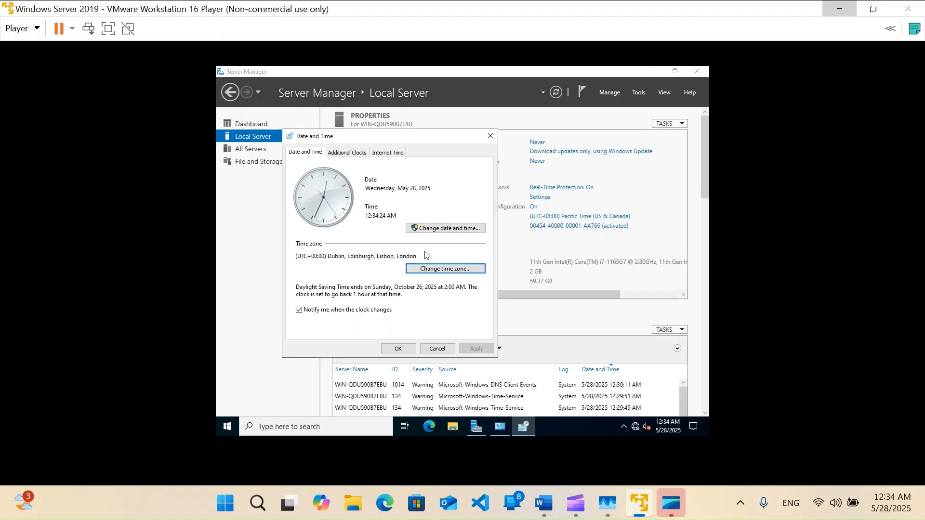
pyautogui.click(397, 349)
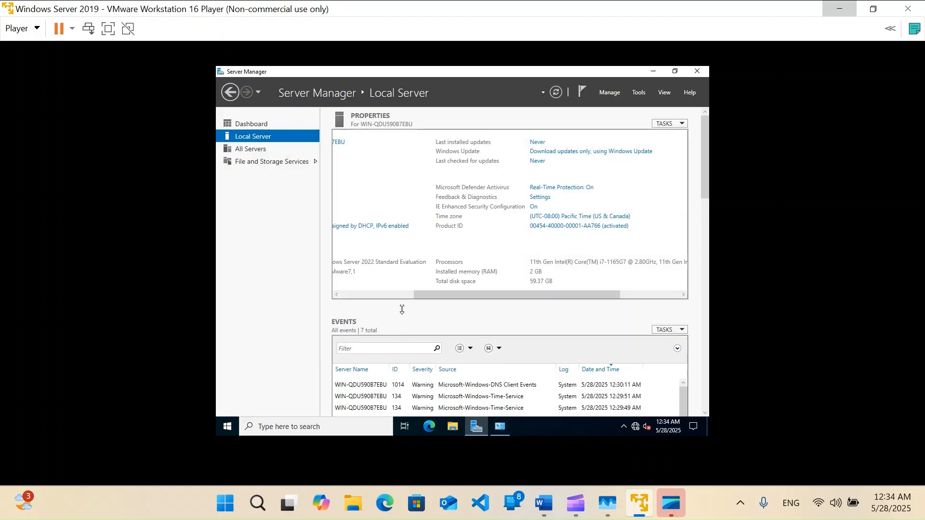
# Open Add Roles and Features from the Dashboard, advance two pages, then cancel
pyautogui.click(251, 124)
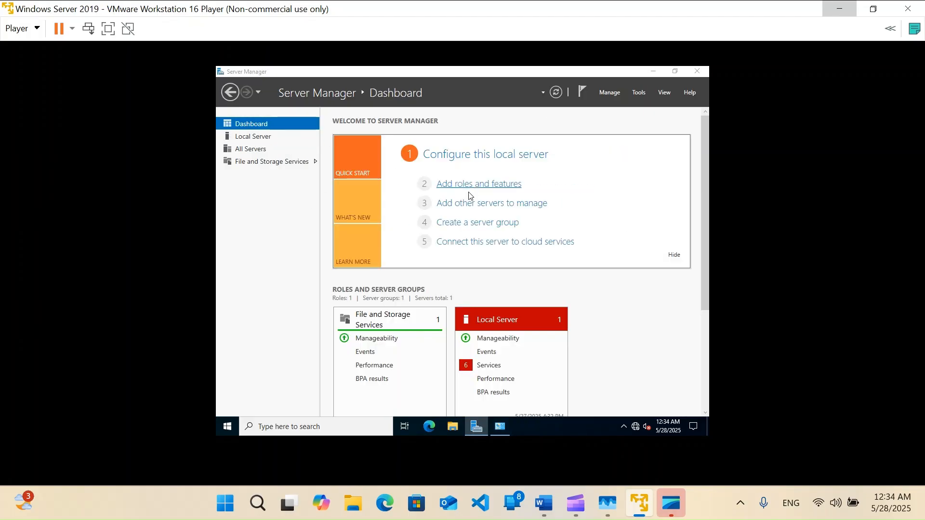
pyautogui.click(474, 182)
pyautogui.click(561, 401)
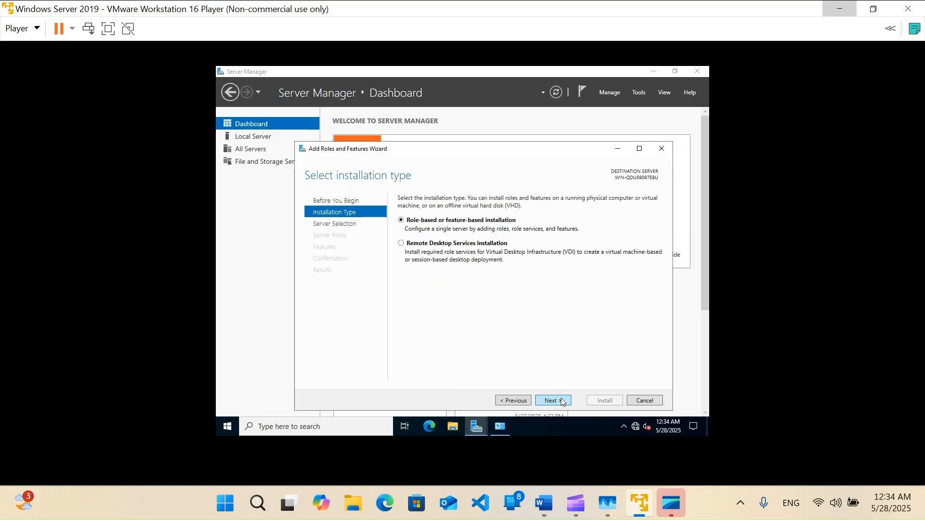
pyautogui.click(562, 400)
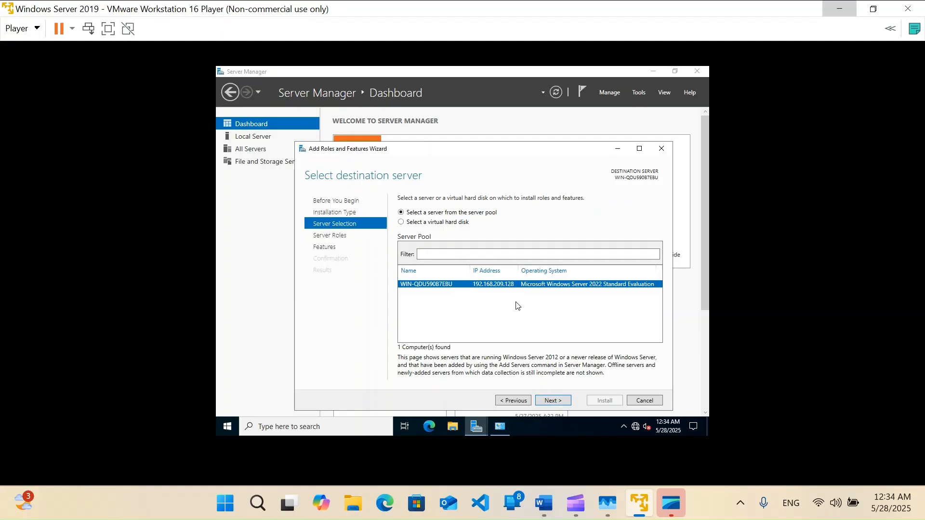
pyautogui.click(660, 149)
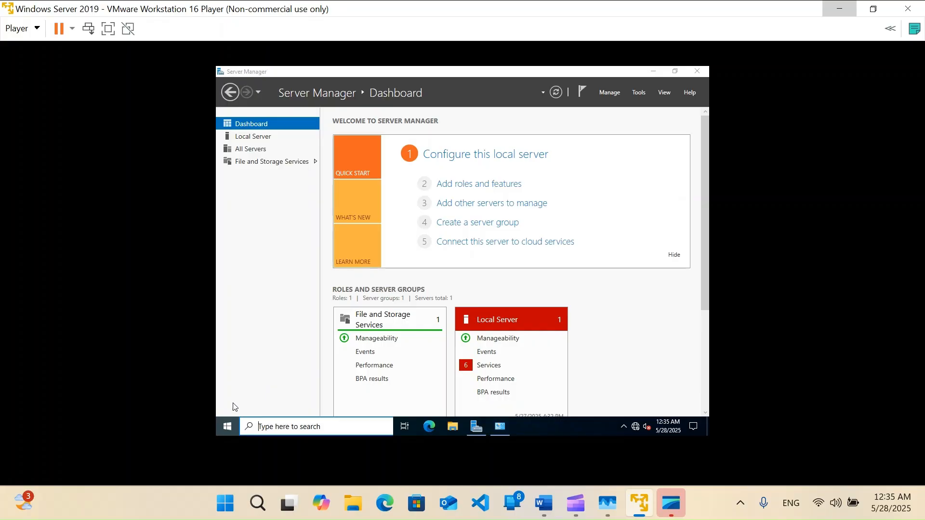
# Restart the server from the Start menu, confirming the restart reason
pyautogui.click(228, 426)
pyautogui.click(235, 400)
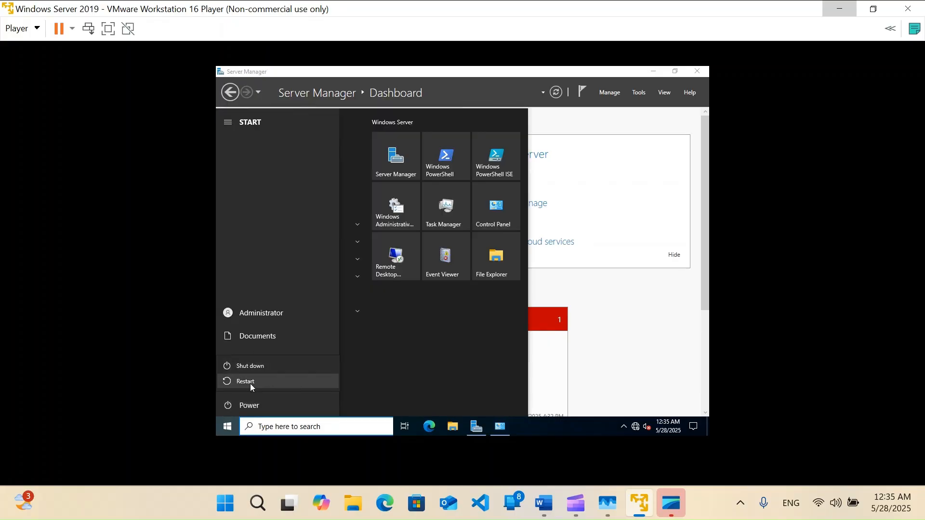
pyautogui.click(251, 382)
pyautogui.click(357, 379)
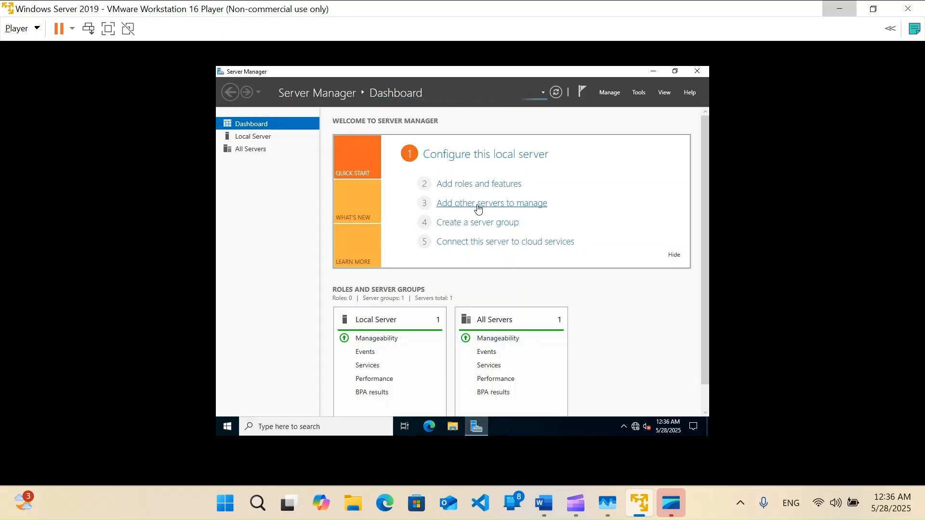
# Dismiss the inventory message and advance Add Roles and Features to the Server Roles page
pyautogui.click(474, 191)
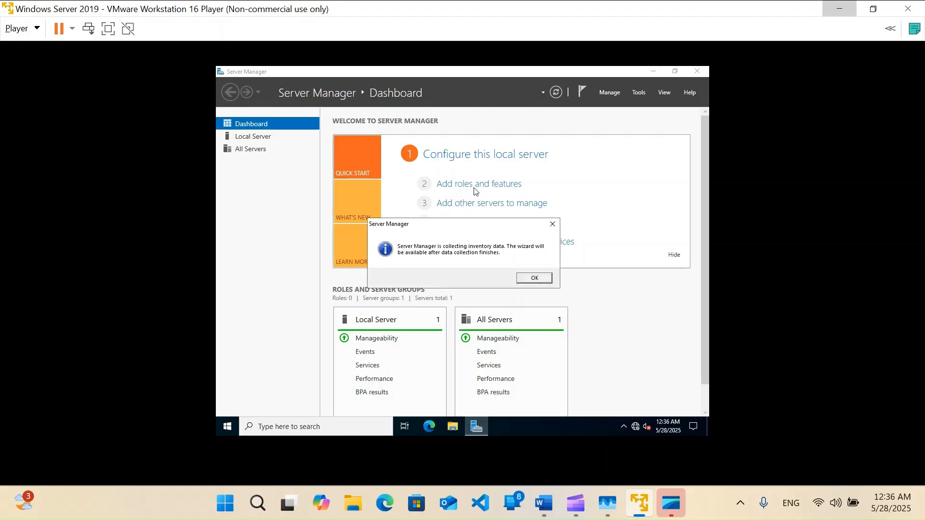
pyautogui.click(547, 283)
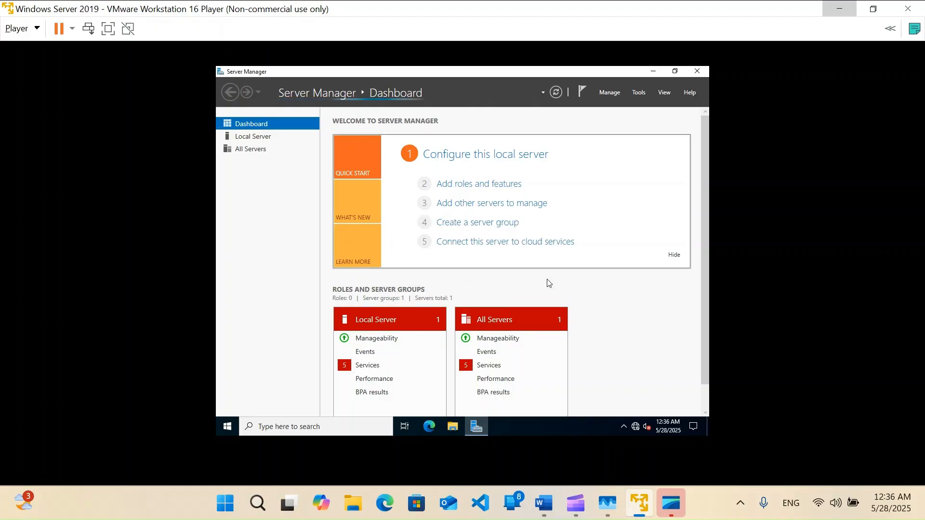
pyautogui.click(492, 187)
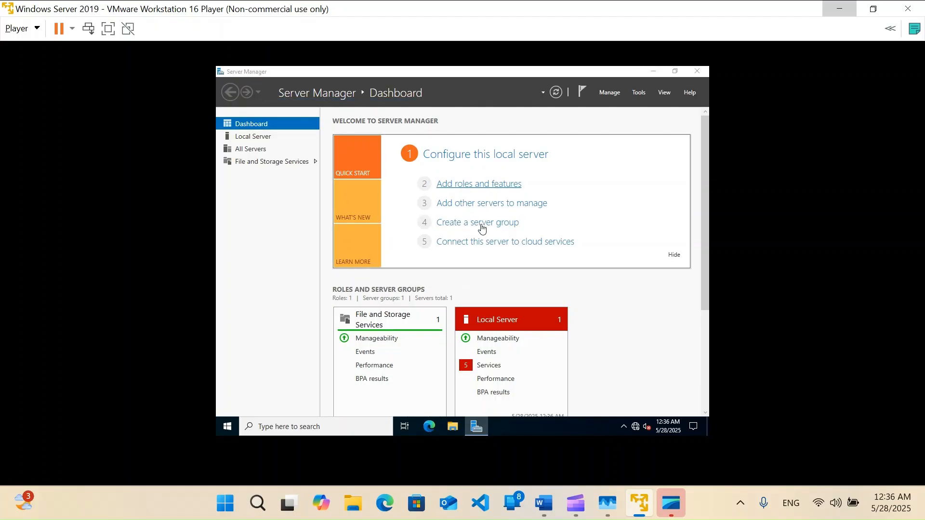
pyautogui.click(494, 337)
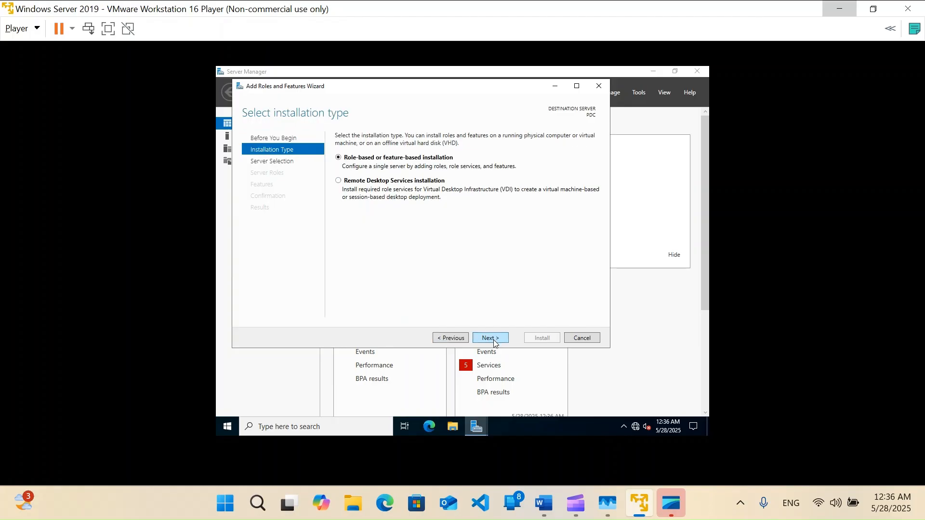
pyautogui.click(497, 339)
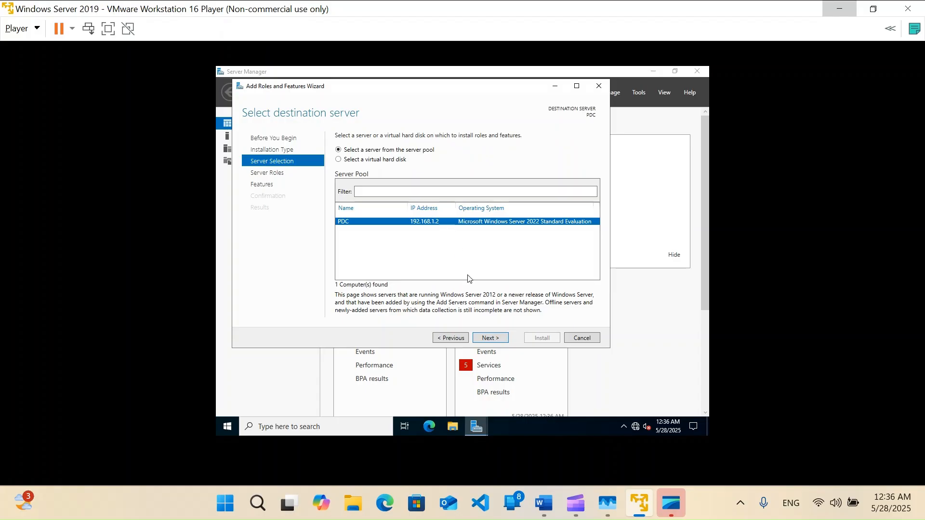
pyautogui.click(502, 339)
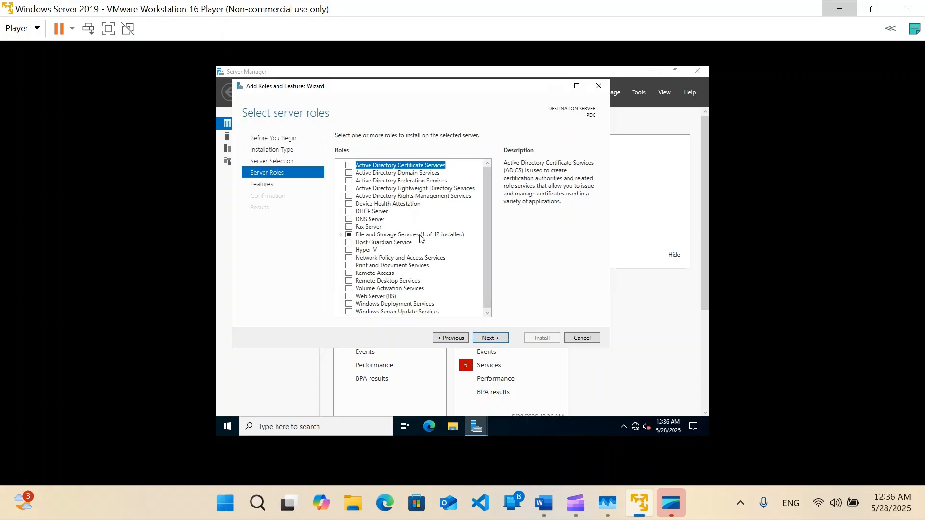
# Select Active Directory Domain Services with its management features and install it
pyautogui.click(374, 173)
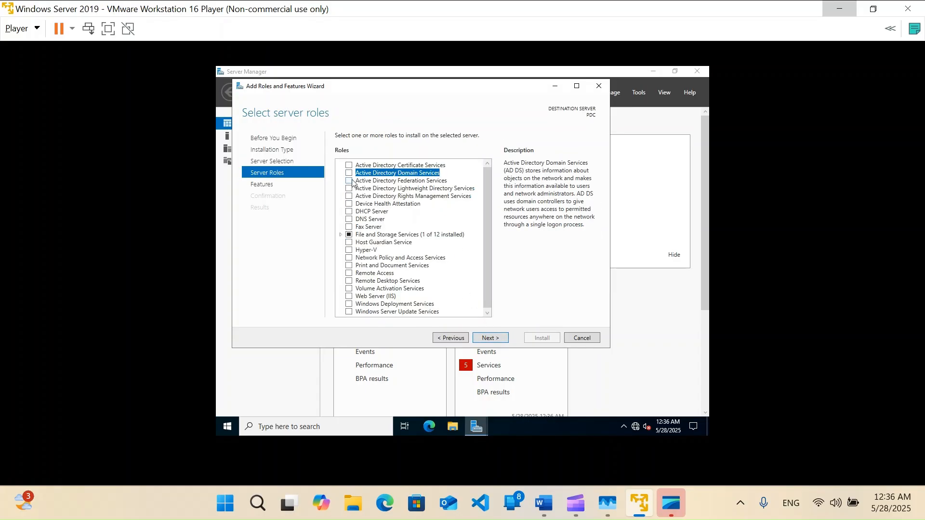
pyautogui.click(349, 173)
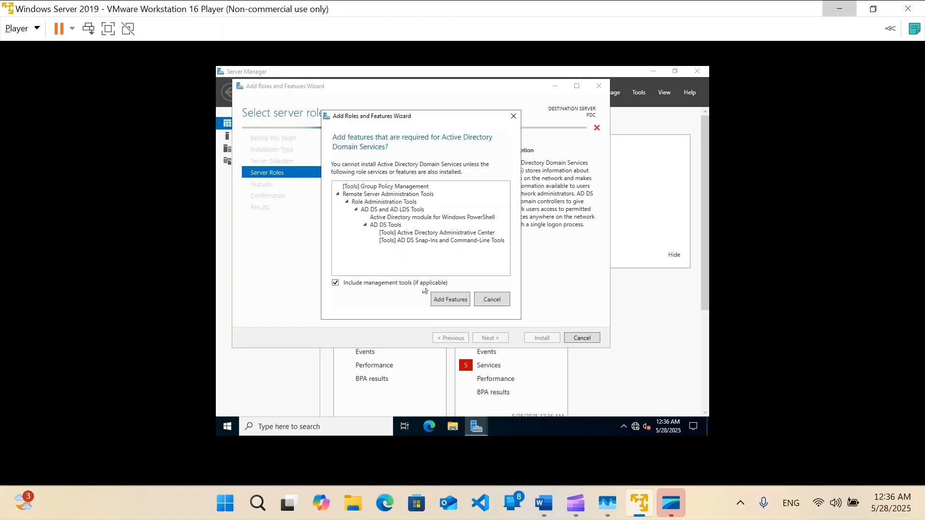
pyautogui.click(446, 300)
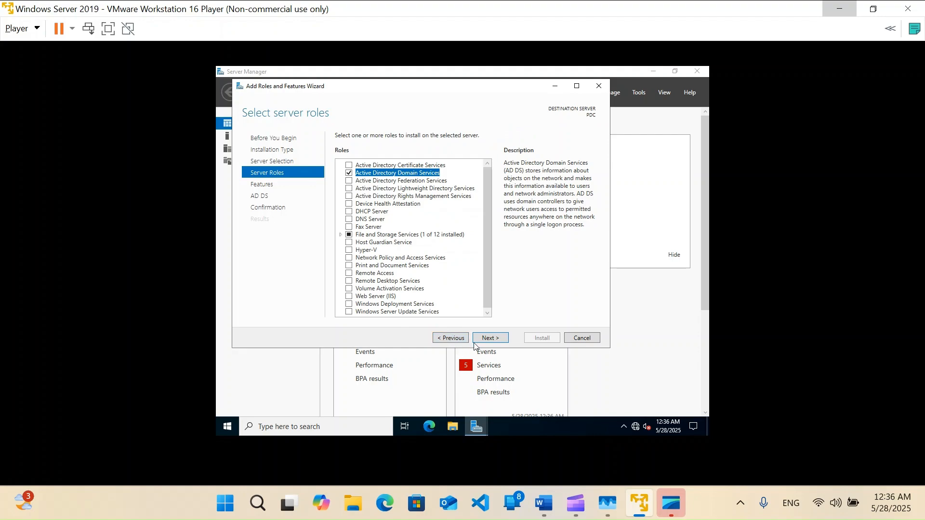
pyautogui.click(481, 338)
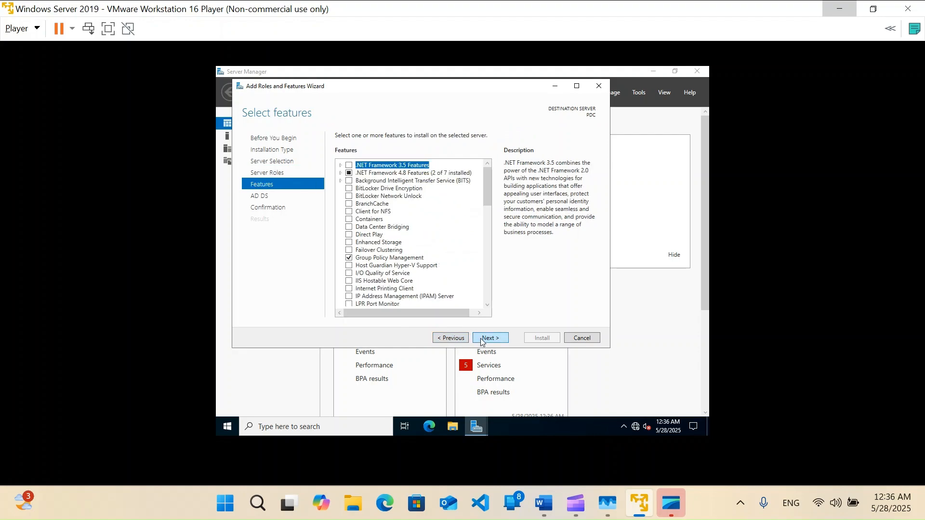
pyautogui.click(481, 338)
pyautogui.click(480, 339)
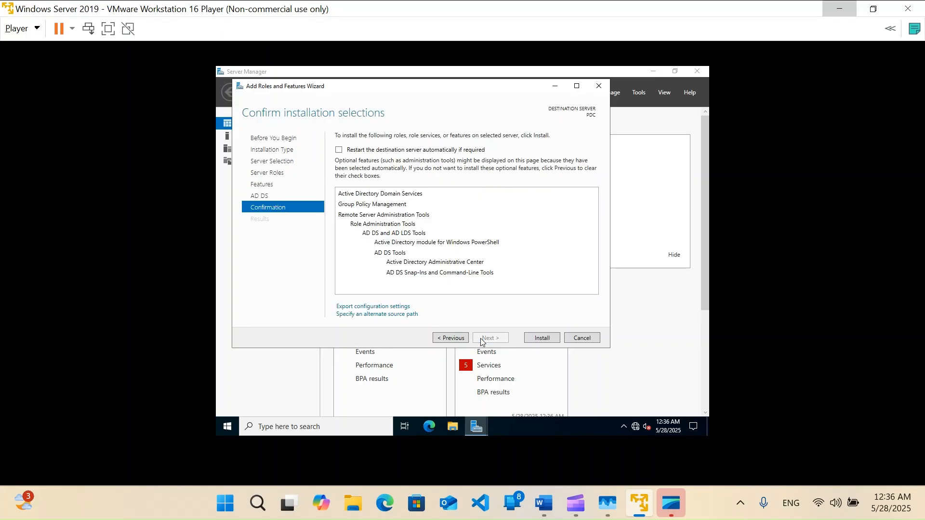
pyautogui.click(528, 342)
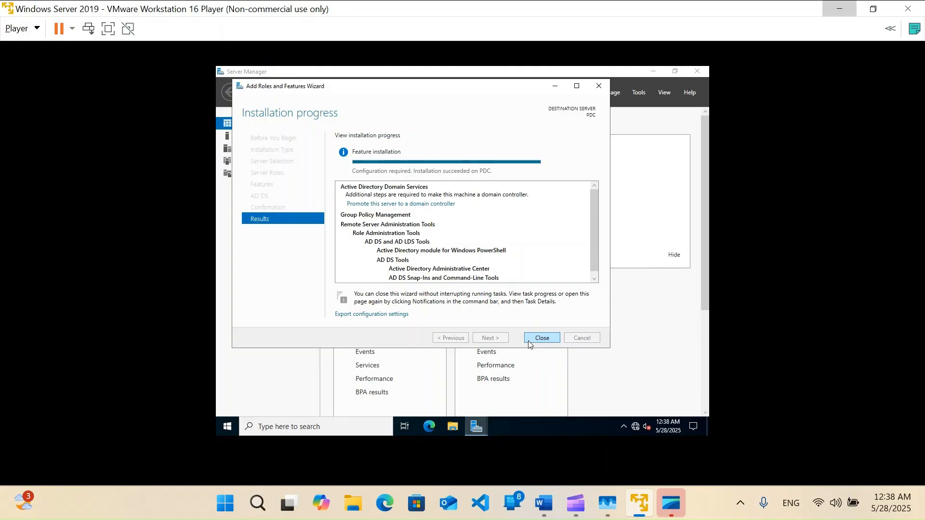
pyautogui.click(541, 338)
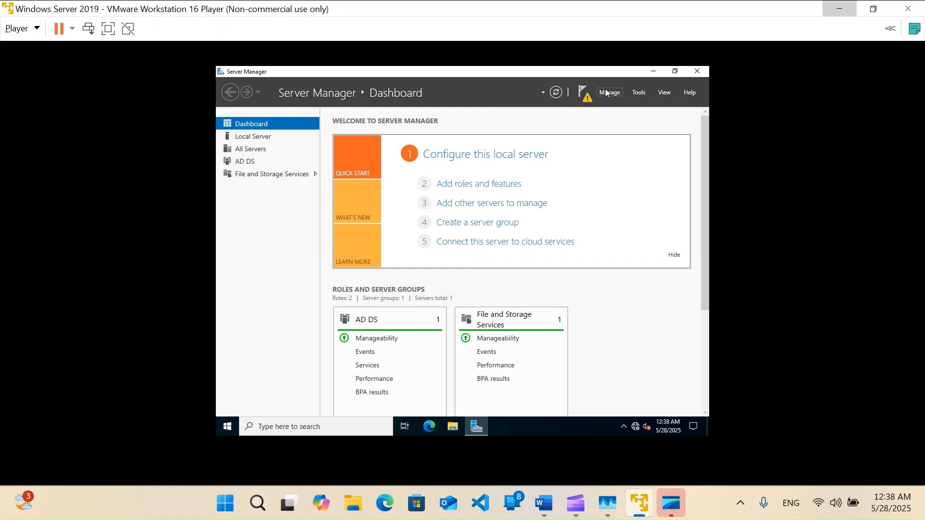
# Promote the server to a domain controller in a new forest named DC.LOCAL
pyautogui.click(583, 91)
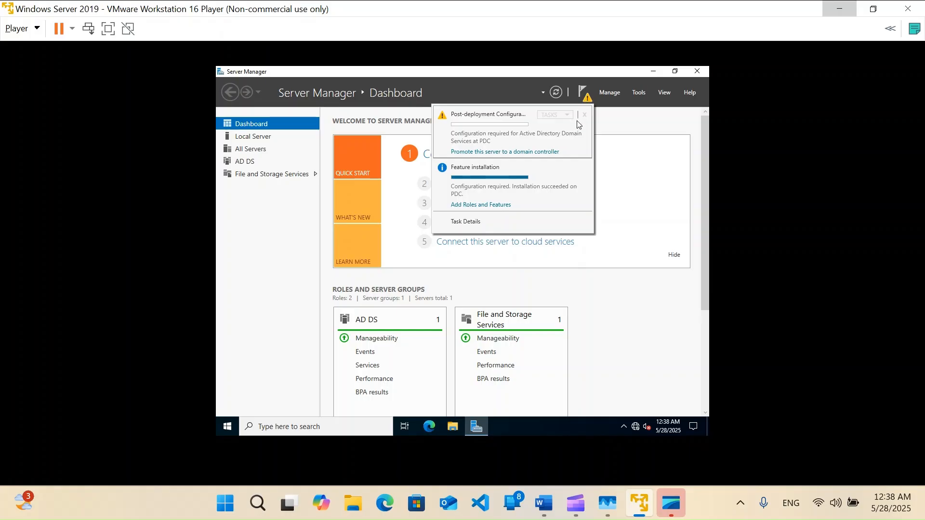
pyautogui.click(561, 152)
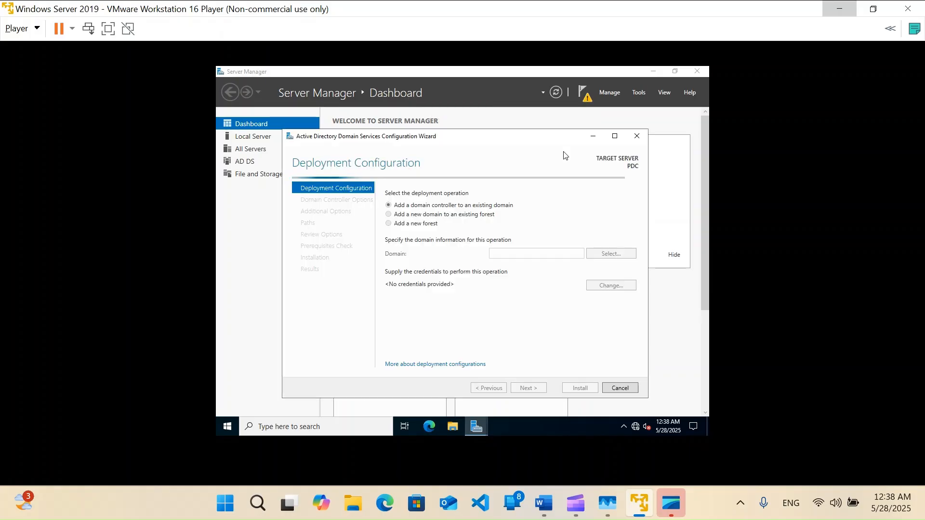
pyautogui.click(427, 225)
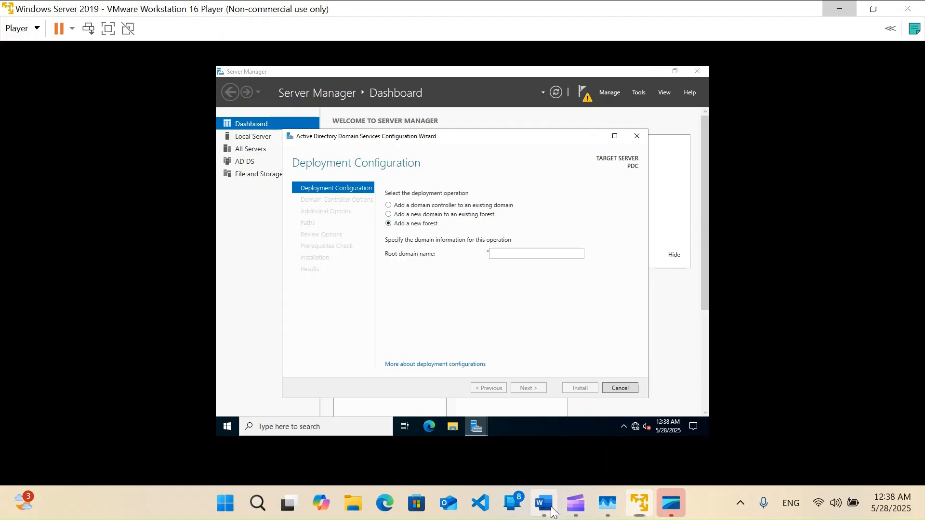
pyautogui.click(551, 511)
pyautogui.click(551, 511)
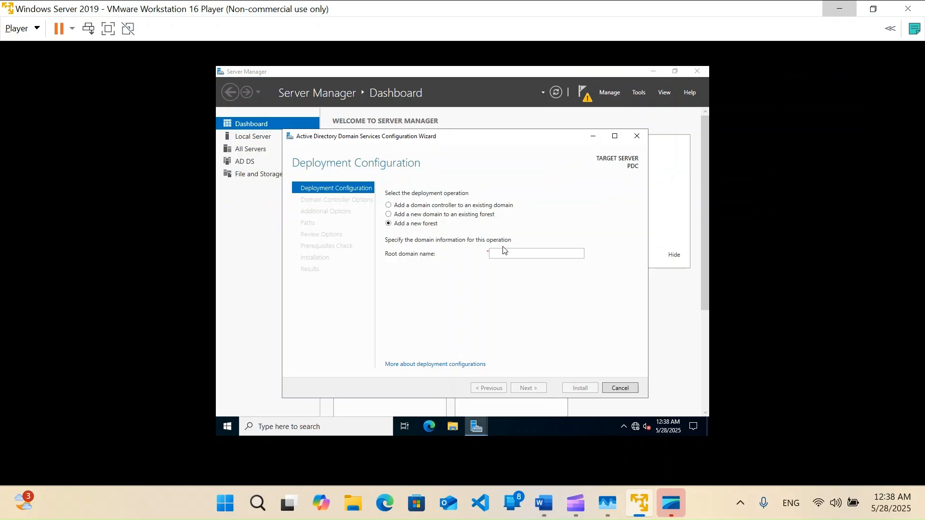
pyautogui.click(508, 258)
pyautogui.write('DC')
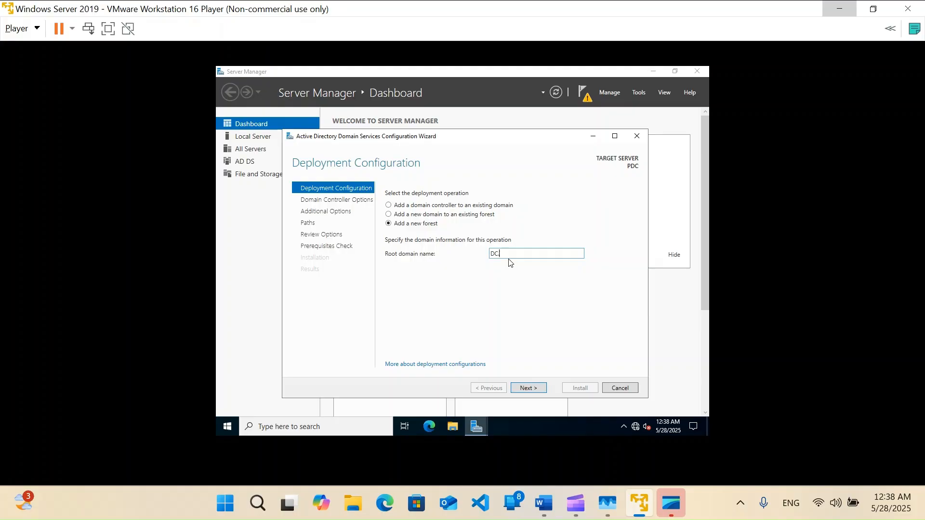
pyautogui.write('.LOCAL')
pyautogui.press('Return')
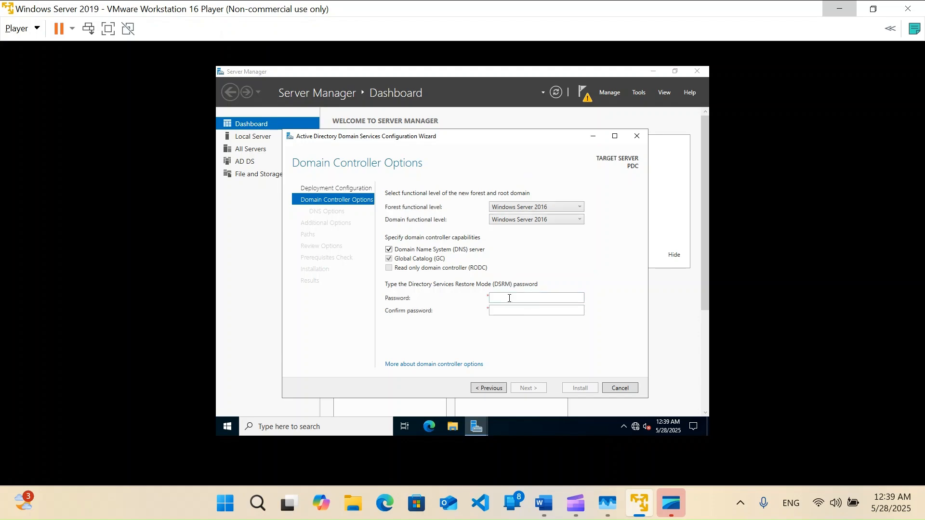
# Enter and confirm the Directory Services Restore Mode (DSRM) password
pyautogui.click(508, 299)
pyautogui.press('Tab')
pyautogui.write('••••••••••')
pyautogui.press('Return')
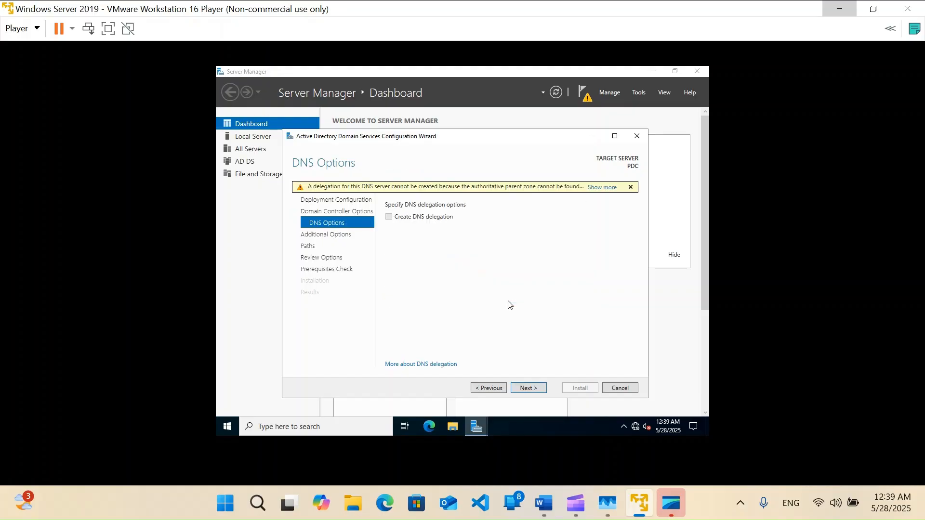
# Accept the defaults: no DNS delegation, NetBIOS name DC, and the default NTDS and SYSVOL paths
pyautogui.click(534, 389)
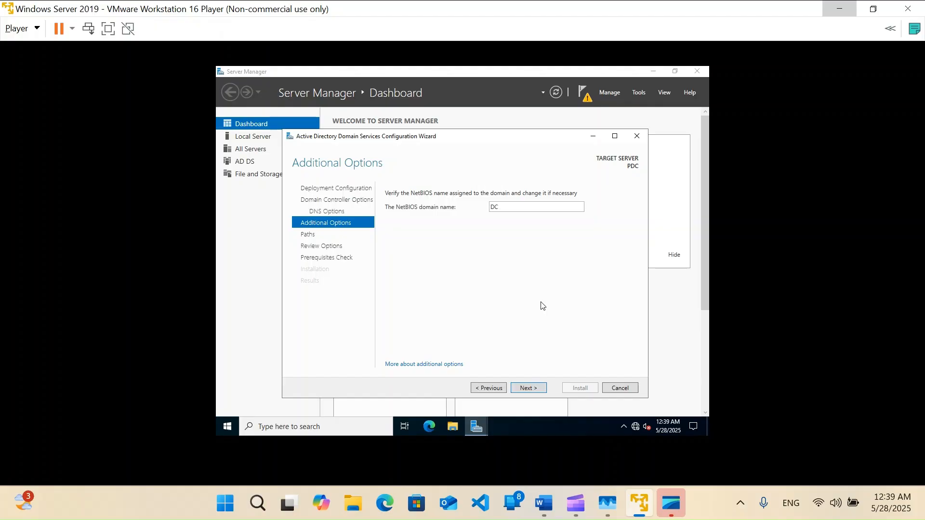
pyautogui.click(536, 392)
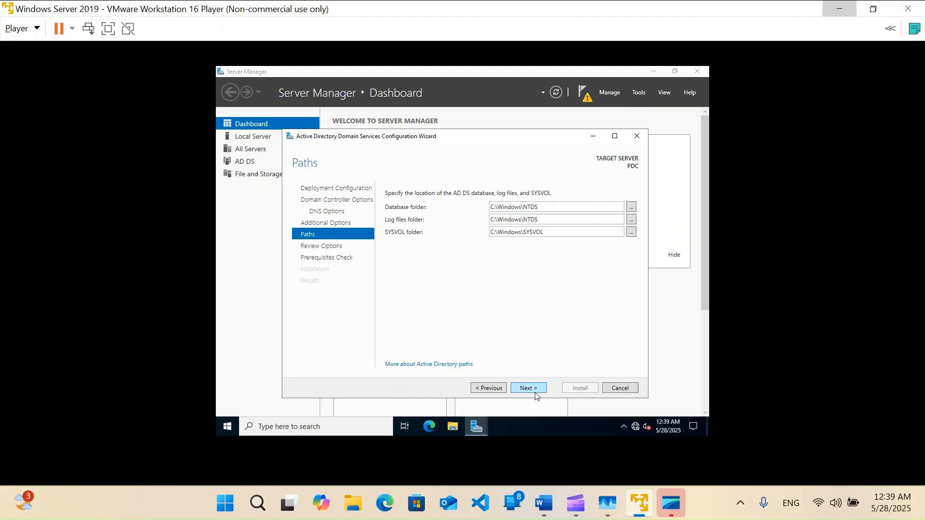
pyautogui.click(527, 389)
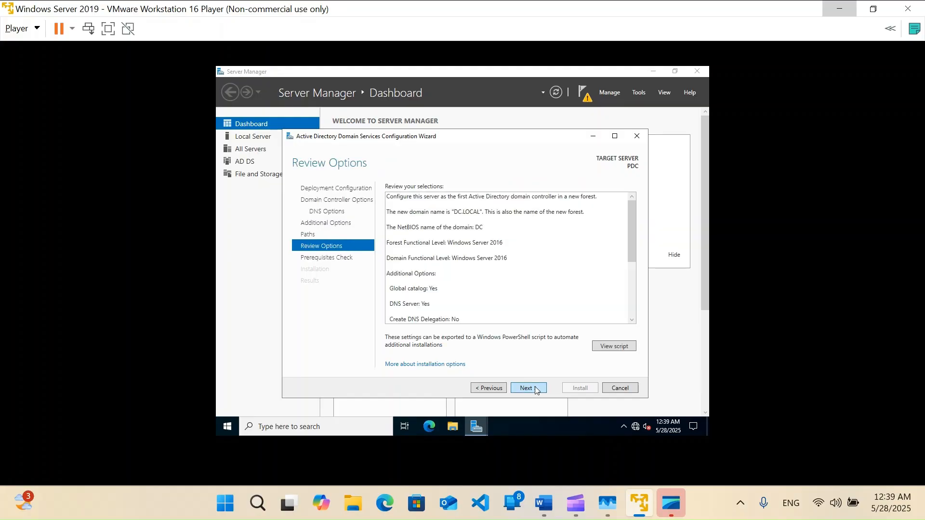
pyautogui.click(527, 388)
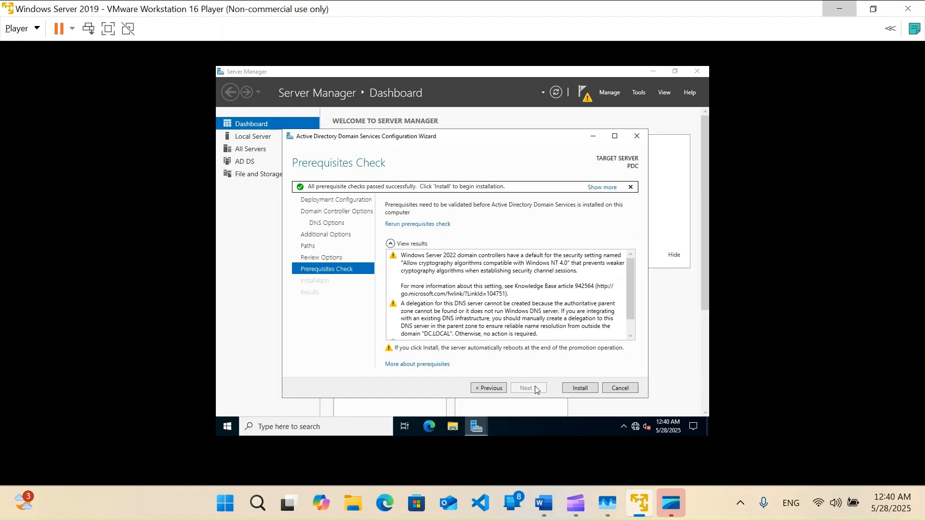
# Install AD DS and let the server restart
pyautogui.click(584, 388)
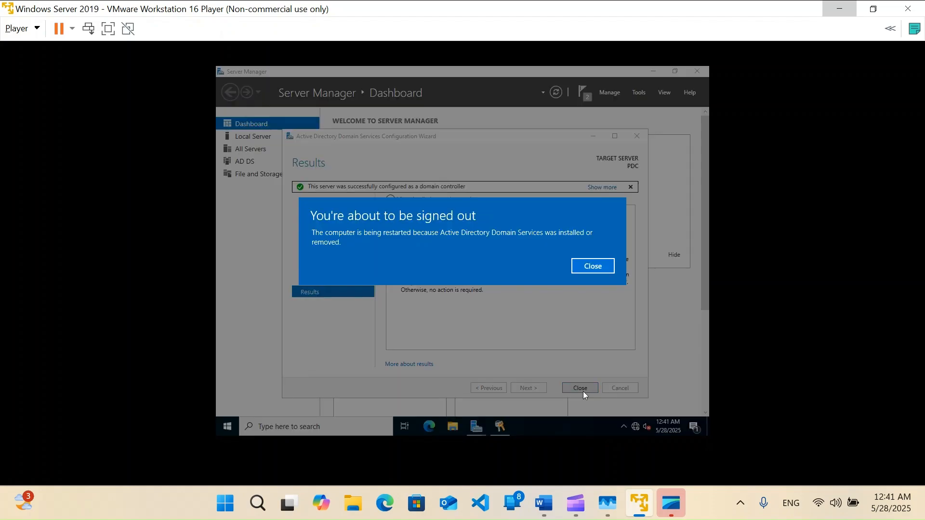
pyautogui.click(607, 265)
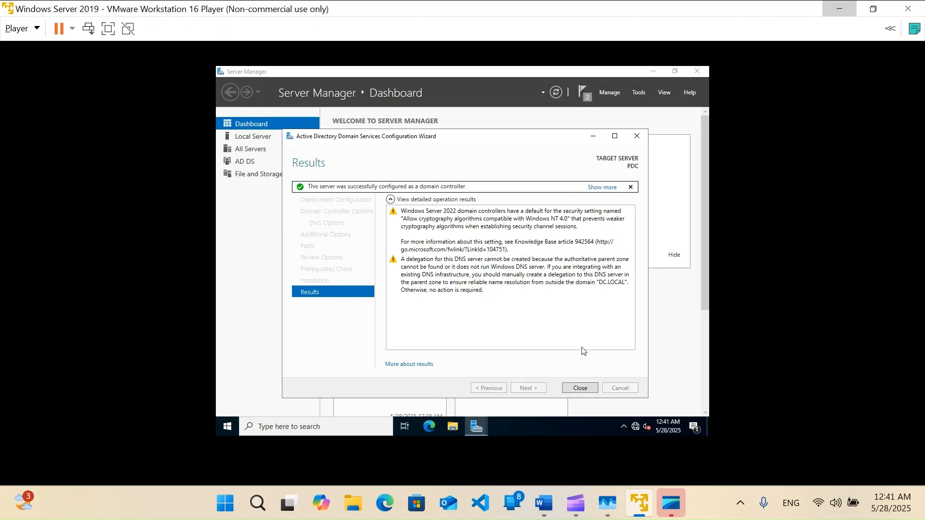
pyautogui.click(578, 388)
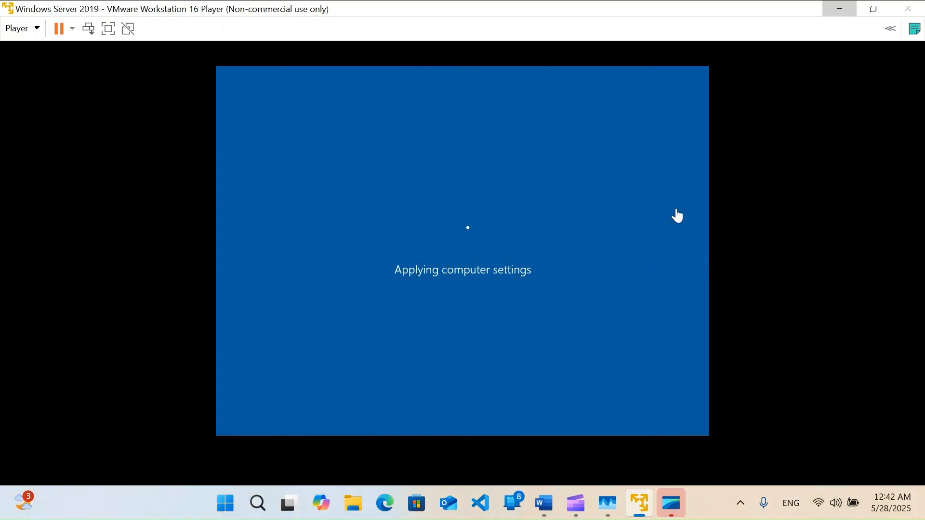
# After the reboot, sign in to the domain as Administrator with the administrator password
pyautogui.hotkey('ctrl', 'alt', 'Delete')
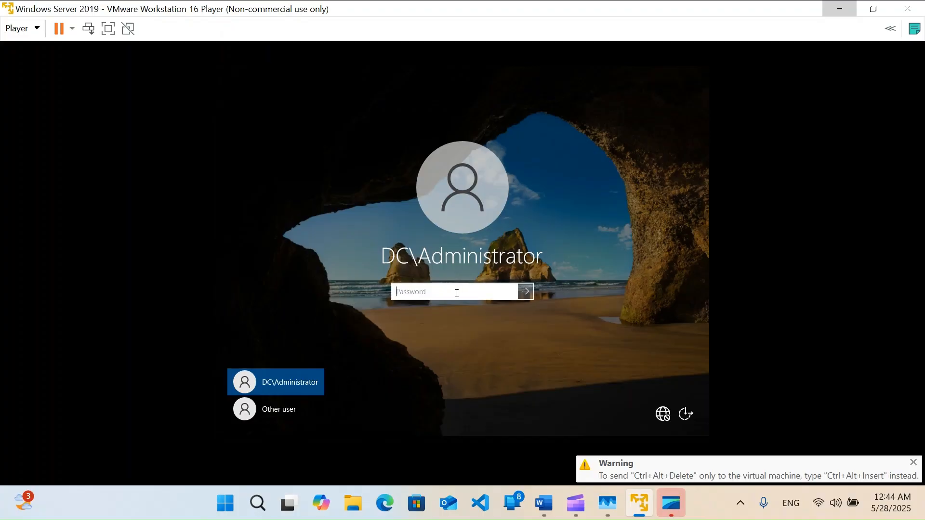
pyautogui.write('•••••••')
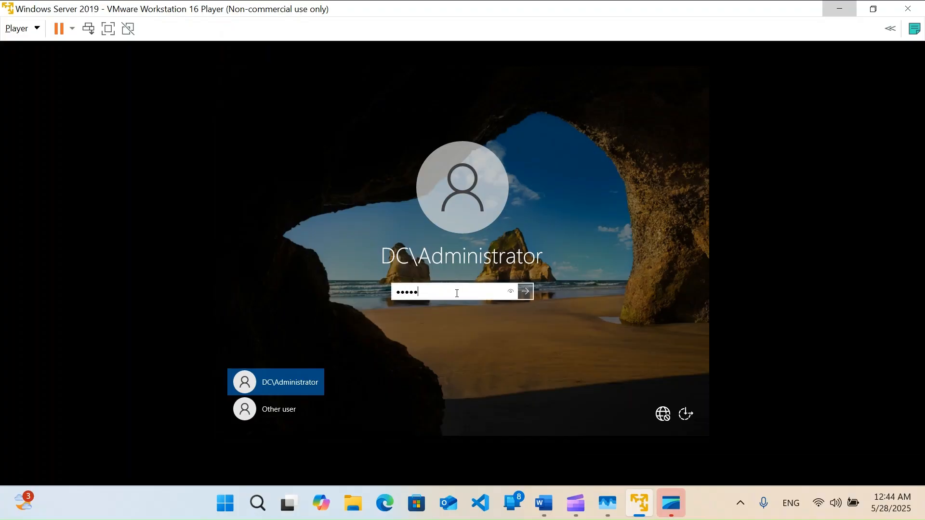
pyautogui.write('•••••')
pyautogui.press('Return')
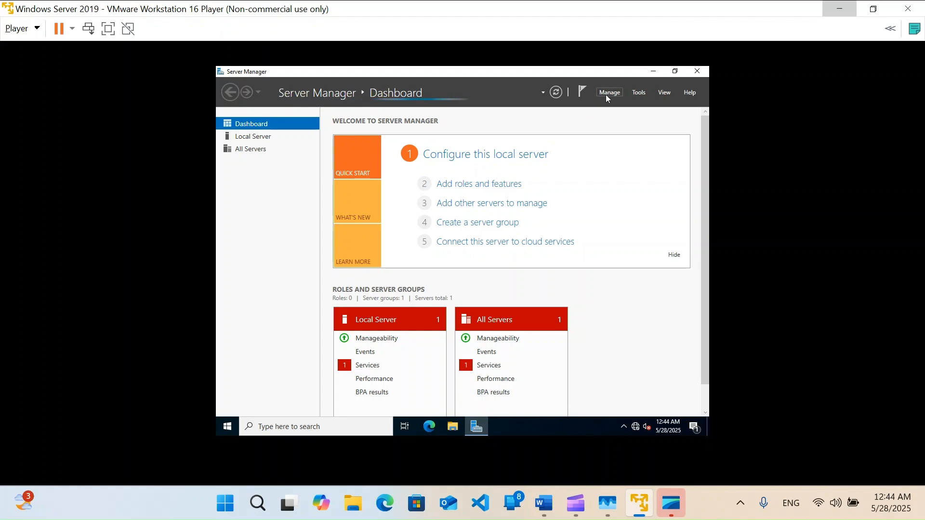
# Launch Active Directory Users and Computers from Server Manager's Tools menu and expand DC.LOCAL
pyautogui.click(606, 95)
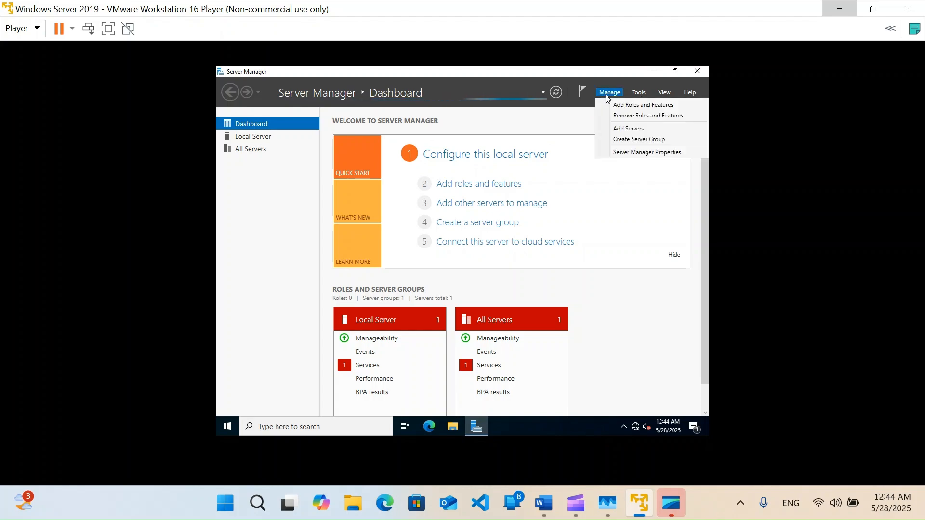
pyautogui.click(607, 196)
pyautogui.click(637, 96)
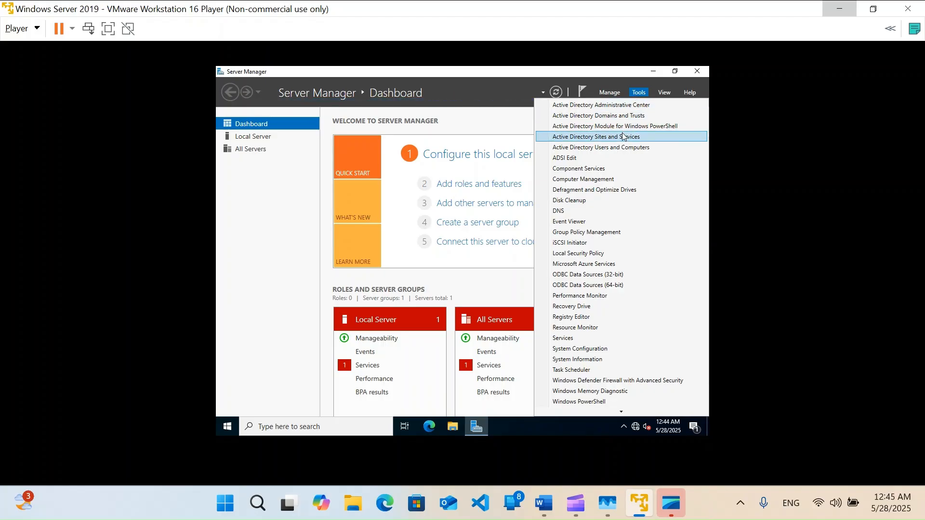
pyautogui.click(621, 147)
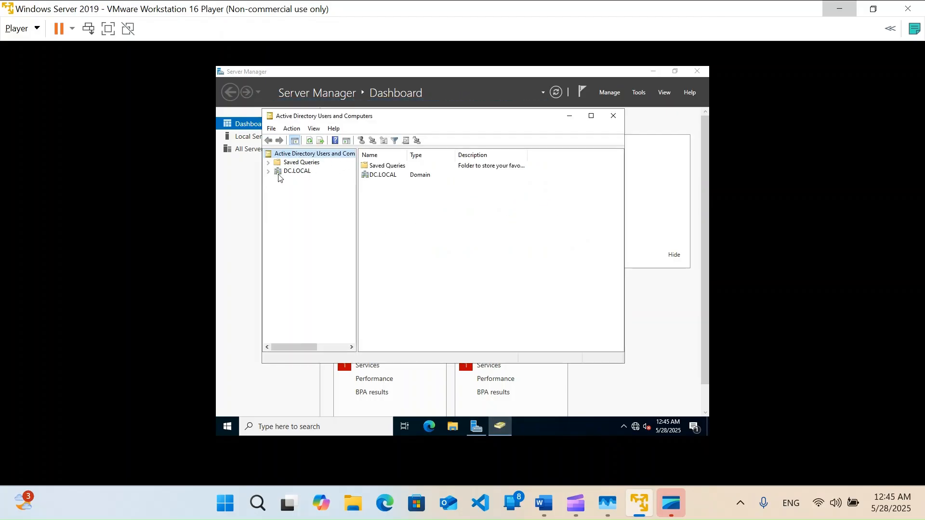
pyautogui.click(269, 173)
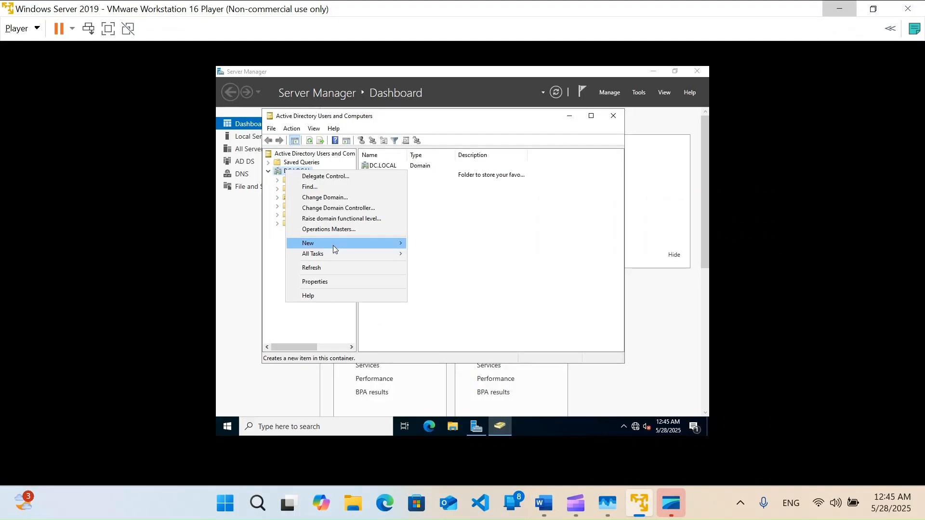
# Create the IT and HR organizational units under DC.LOCAL
pyautogui.moveTo(335, 246)
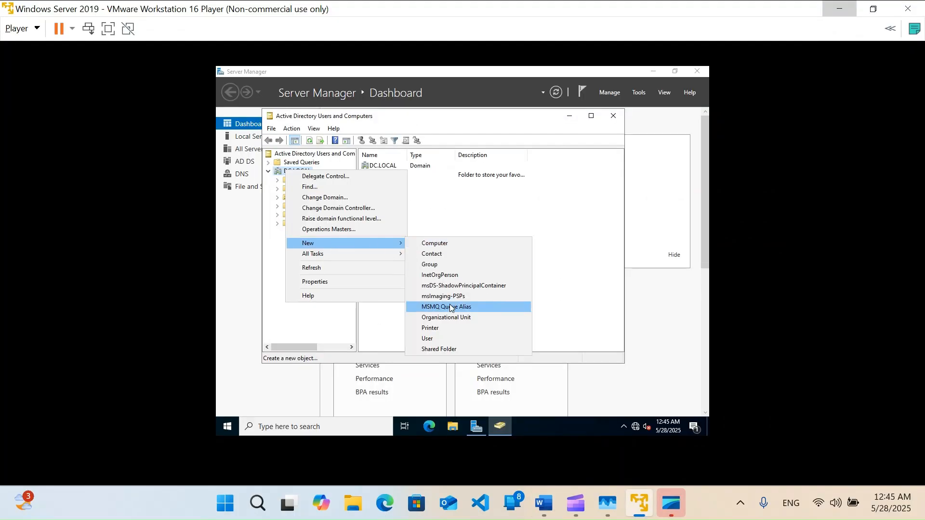
pyautogui.click(448, 318)
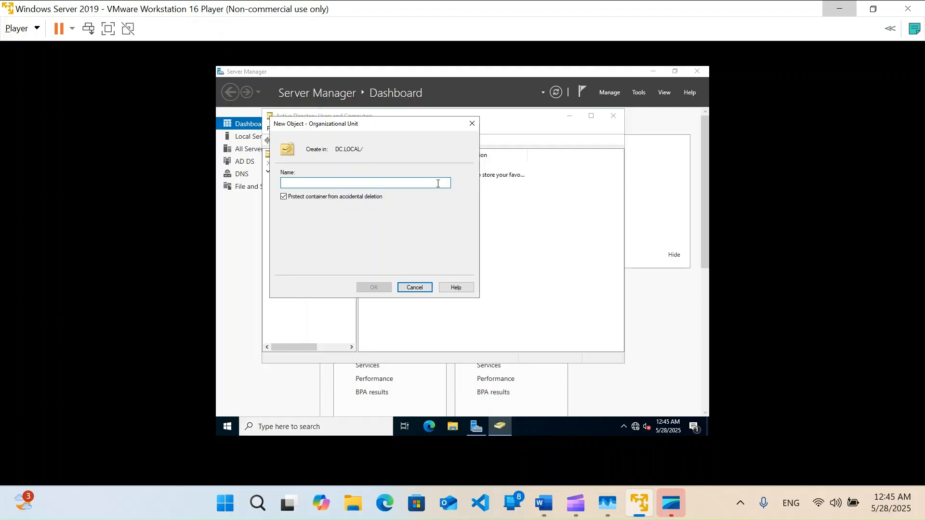
pyautogui.write('IT')
pyautogui.press('Return')
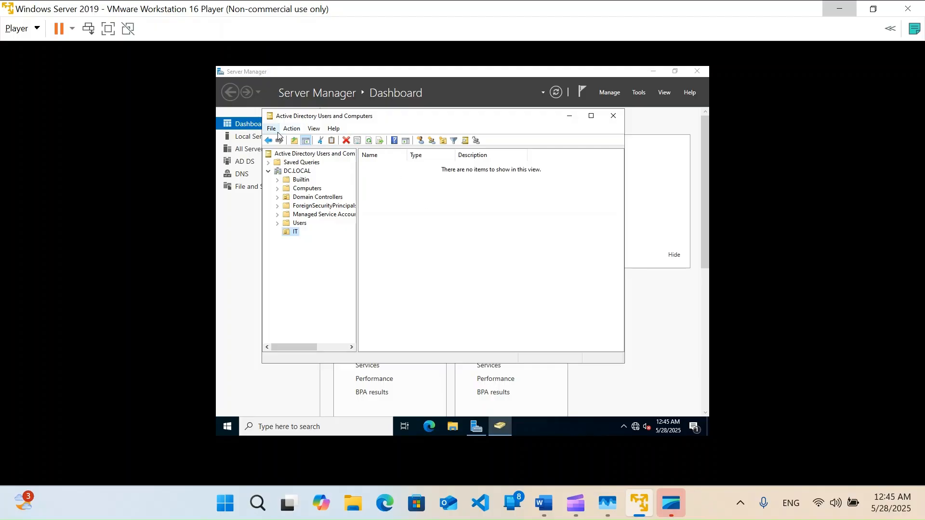
pyautogui.rightClick(285, 173)
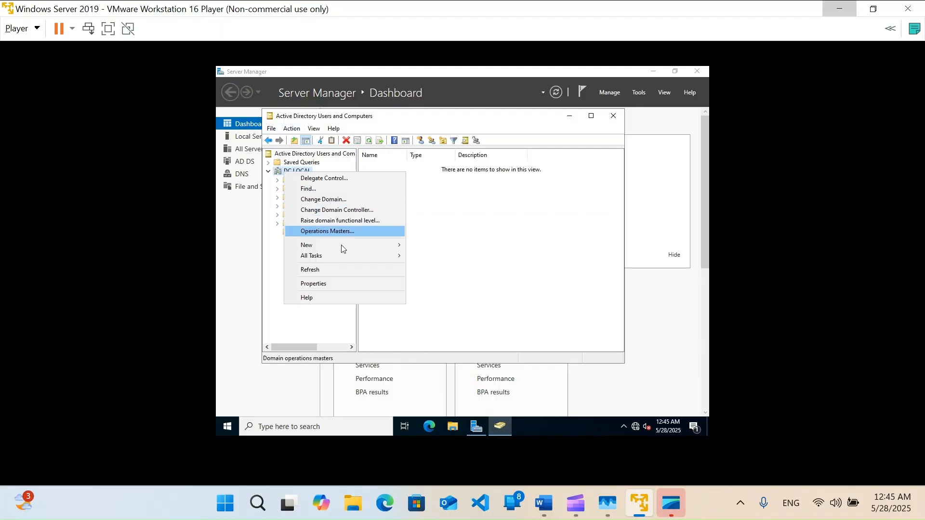
pyautogui.moveTo(400, 247)
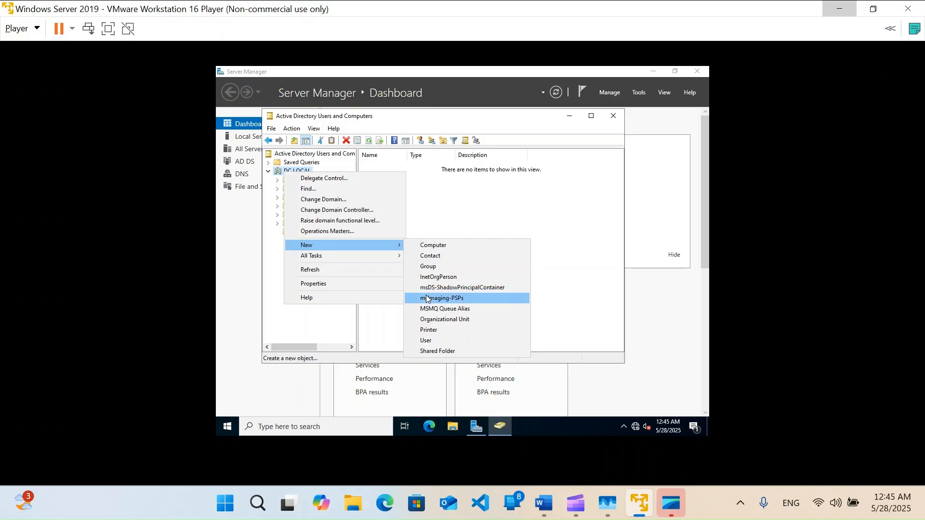
pyautogui.click(435, 320)
pyautogui.write('HR')
pyautogui.press('Return')
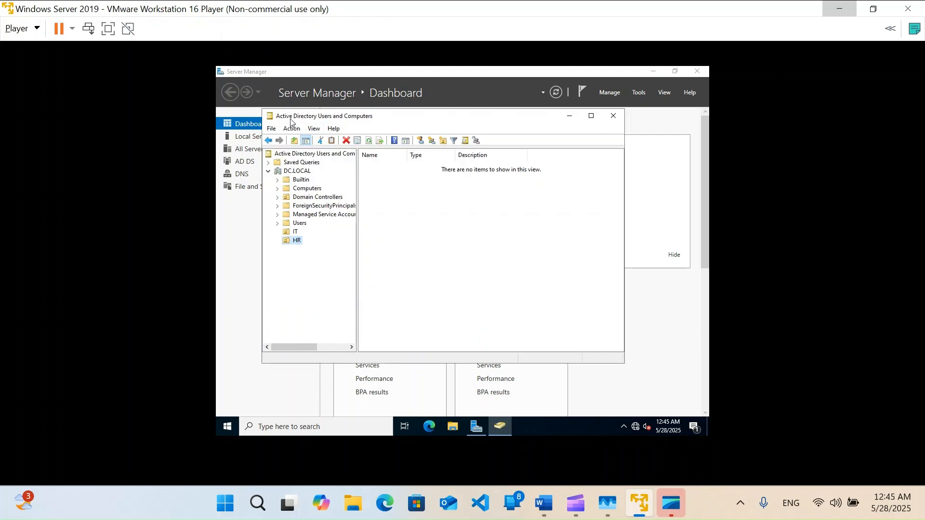
# Add the Sales and Finance organizational units under DC.LOCAL
pyautogui.click(272, 130)
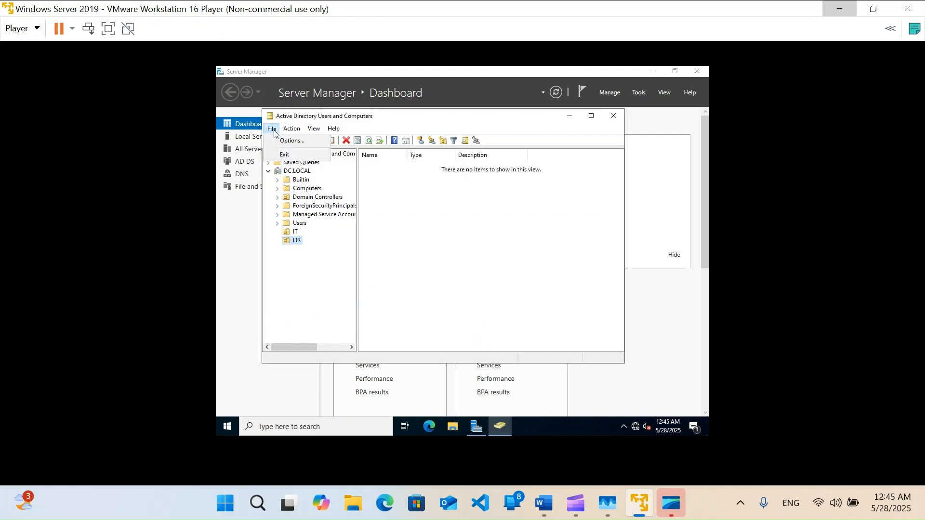
pyautogui.rightClick(278, 171)
pyautogui.moveTo(374, 243)
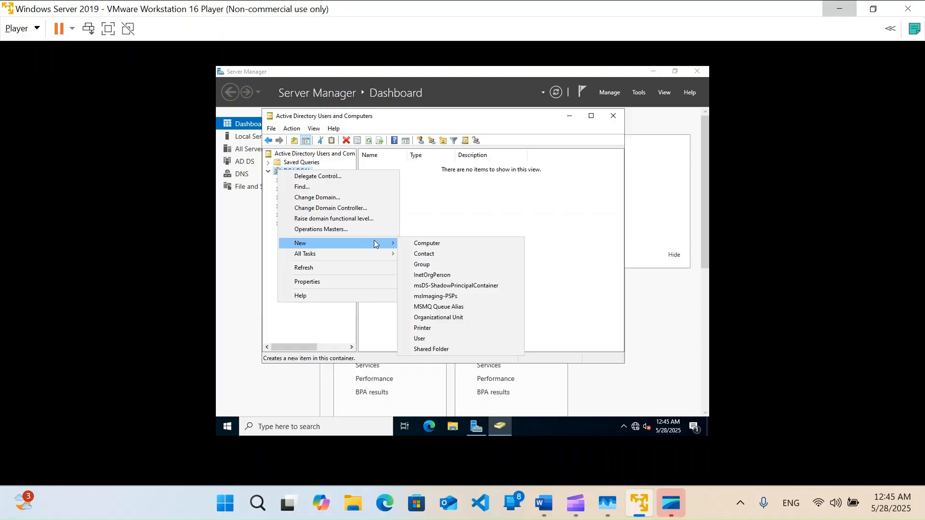
pyautogui.click(431, 318)
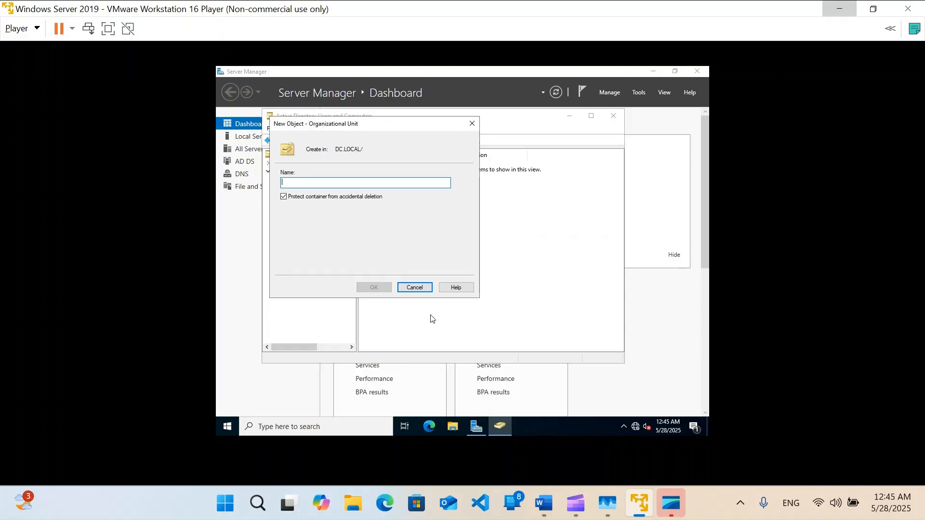
pyautogui.write('SAa')
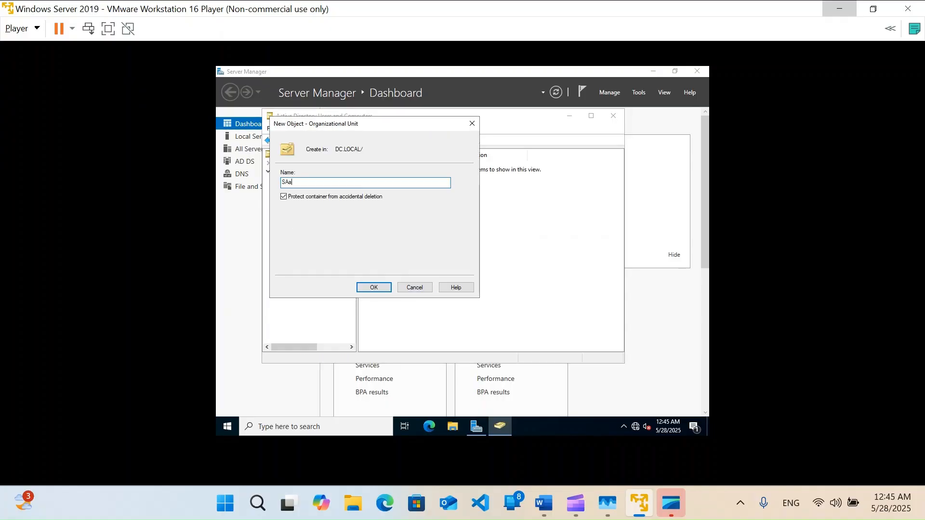
pyautogui.write('les')
pyautogui.press('Return')
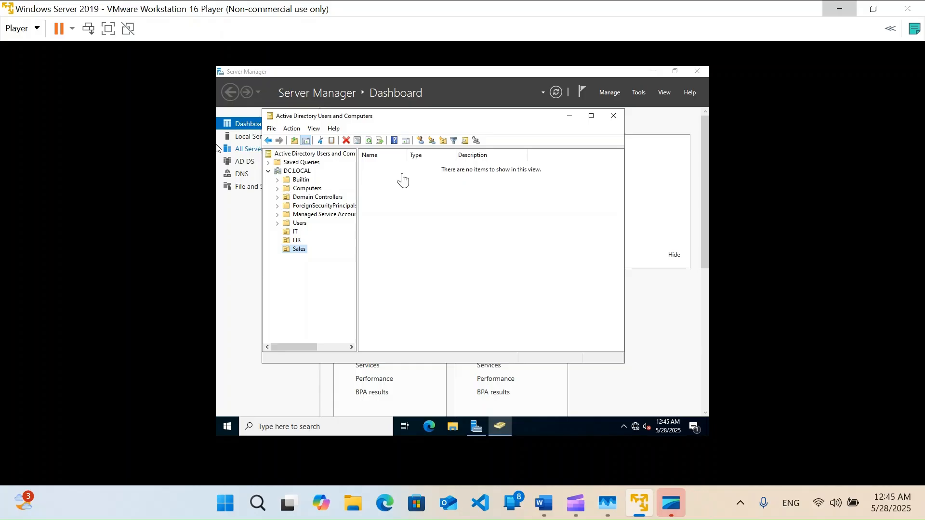
pyautogui.rightClick(298, 171)
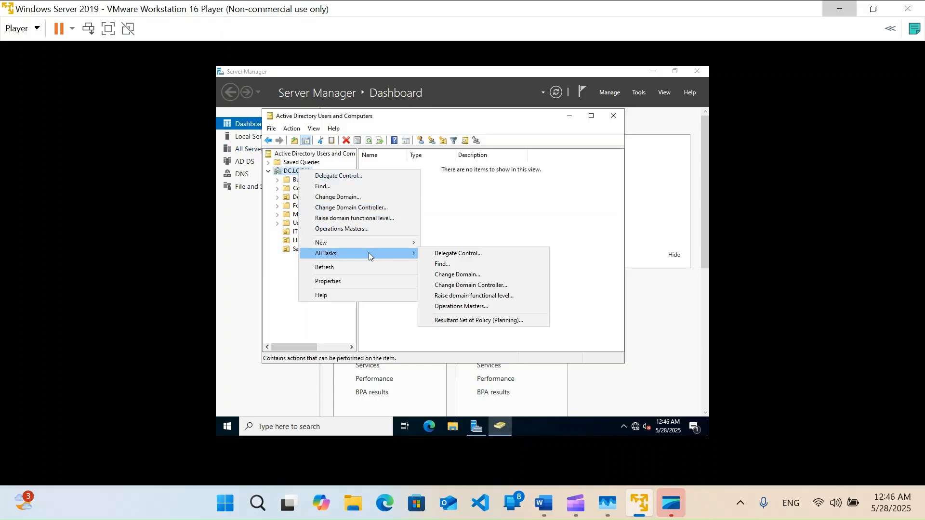
pyautogui.moveTo(415, 243)
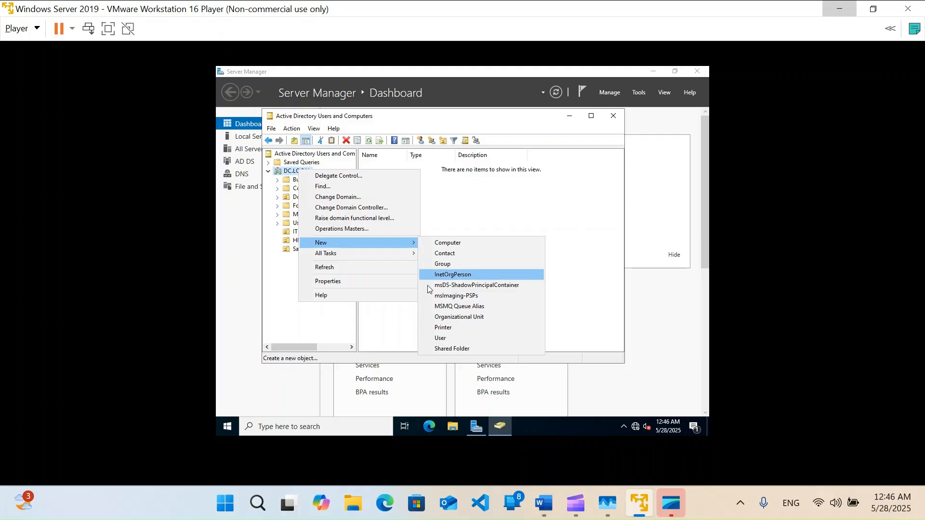
pyautogui.click(436, 317)
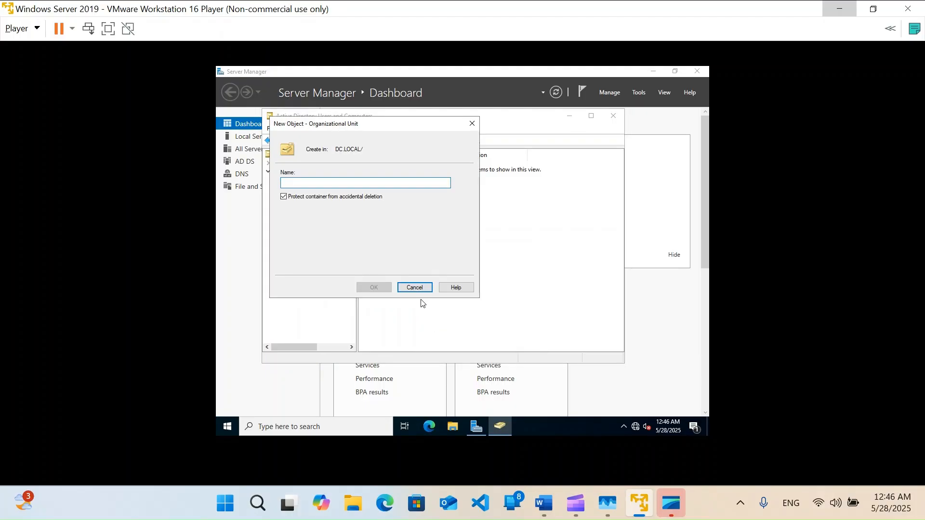
pyautogui.write('Finance')
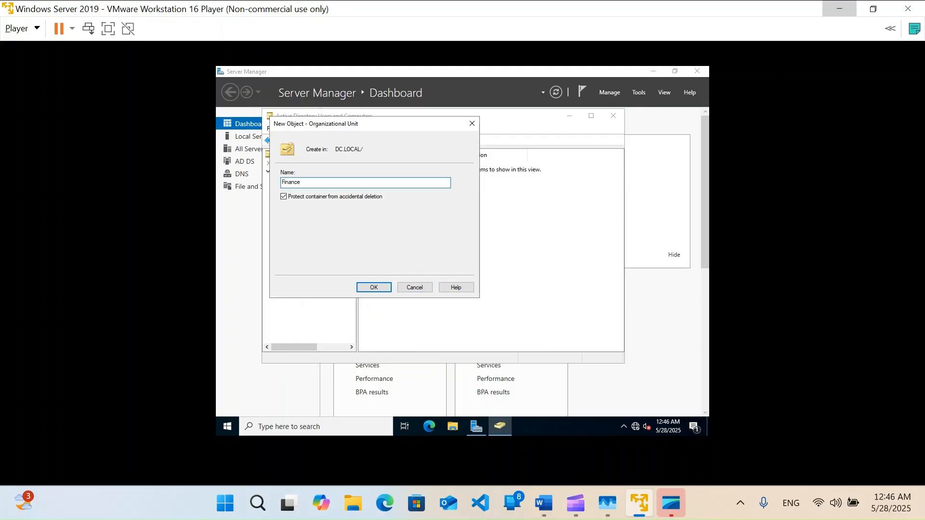
pyautogui.press('Return')
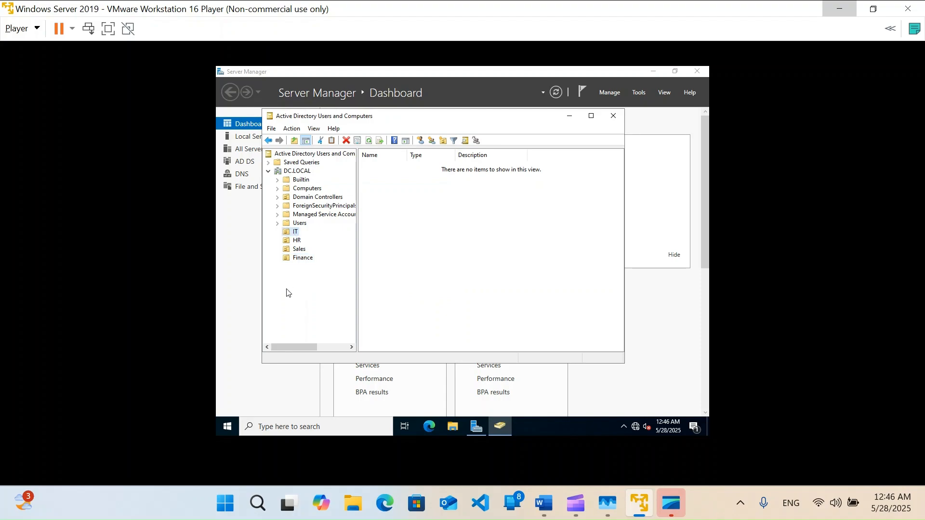
pyautogui.click(477, 219)
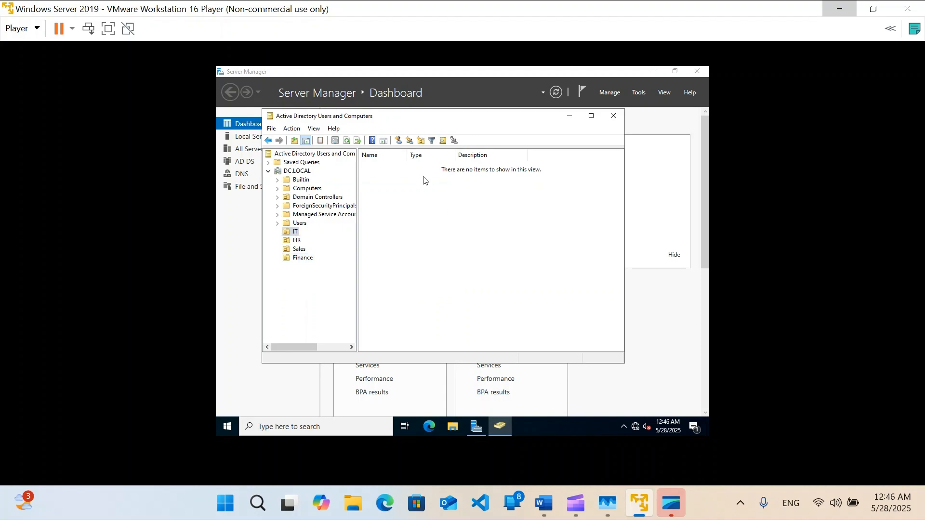
# Create the first IT user account, entering first name, last name, logon name and password
pyautogui.click(398, 140)
pyautogui.press('Tab')
pyautogui.press('Tab')
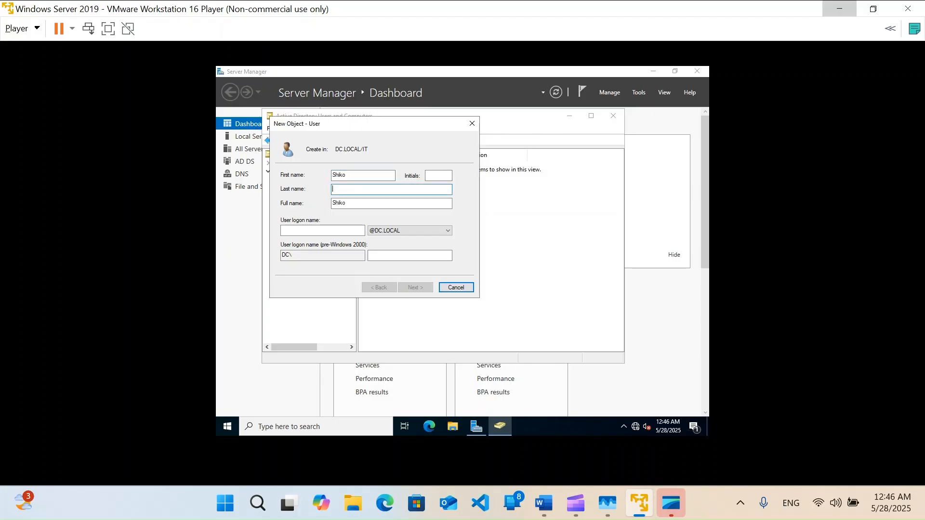
pyautogui.press('Tab')
pyautogui.press('Tab')
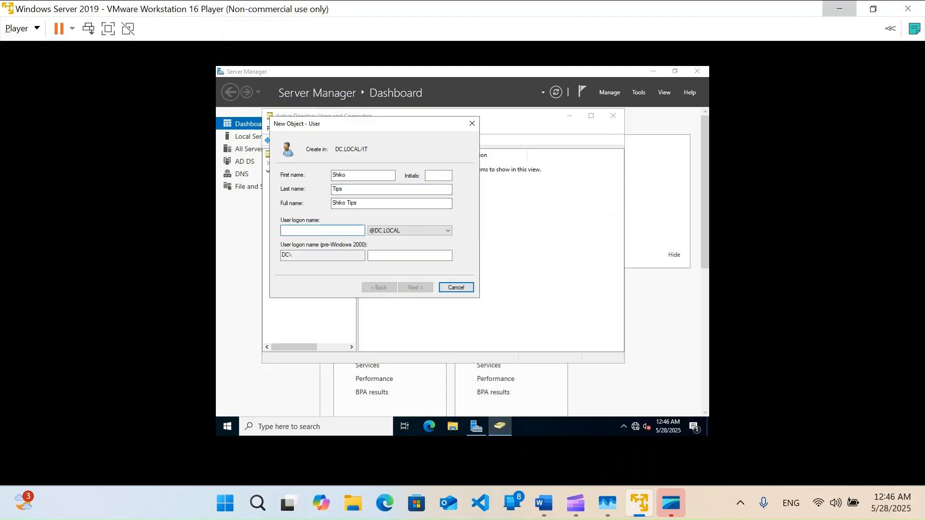
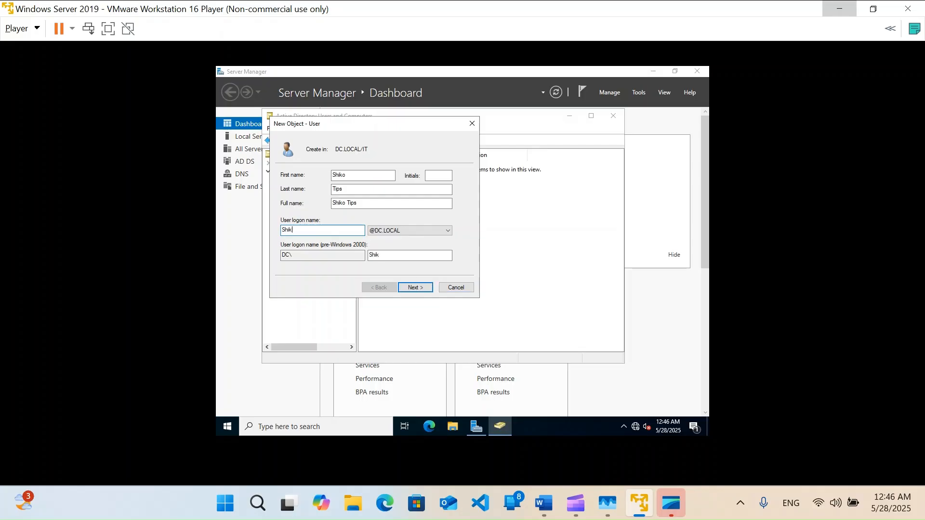
pyautogui.press('Return')
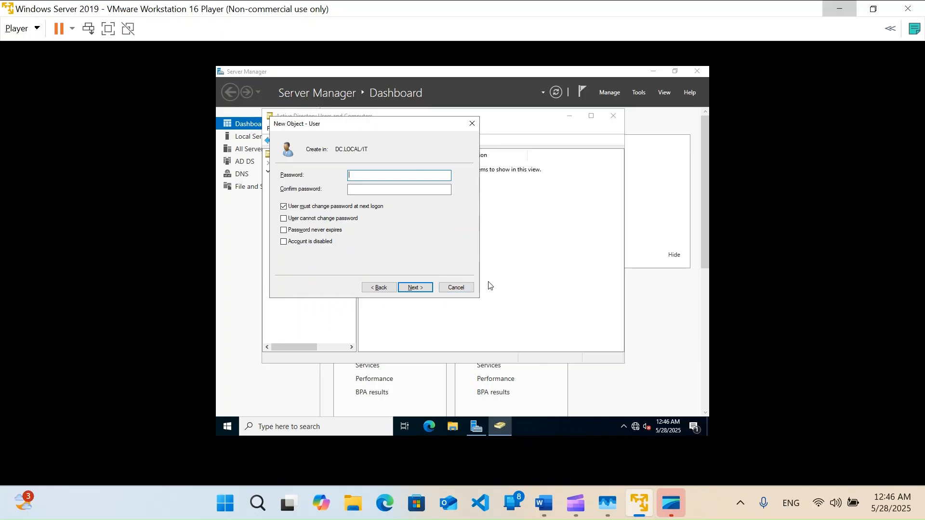
pyautogui.write('P@ssw0rd1')
pyautogui.press('Tab')
pyautogui.write('P@ssw0rd1!')
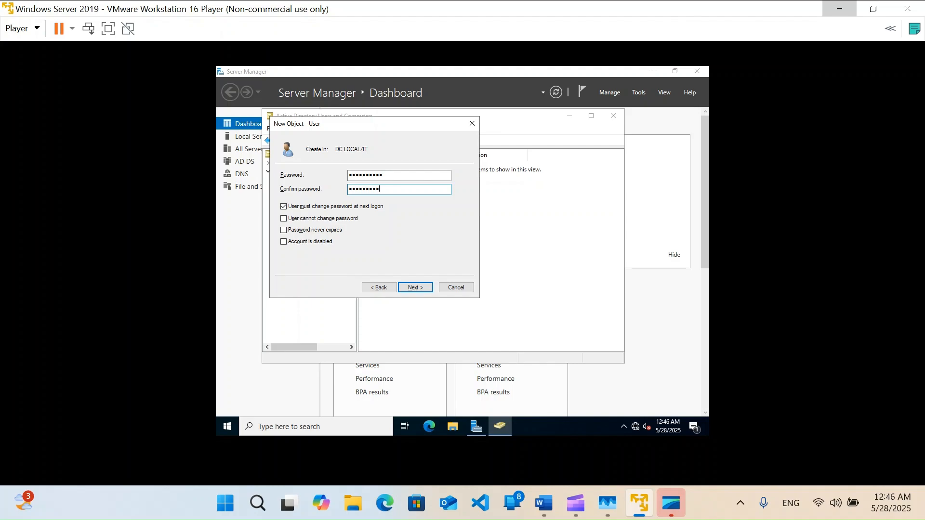
pyautogui.press('Return')
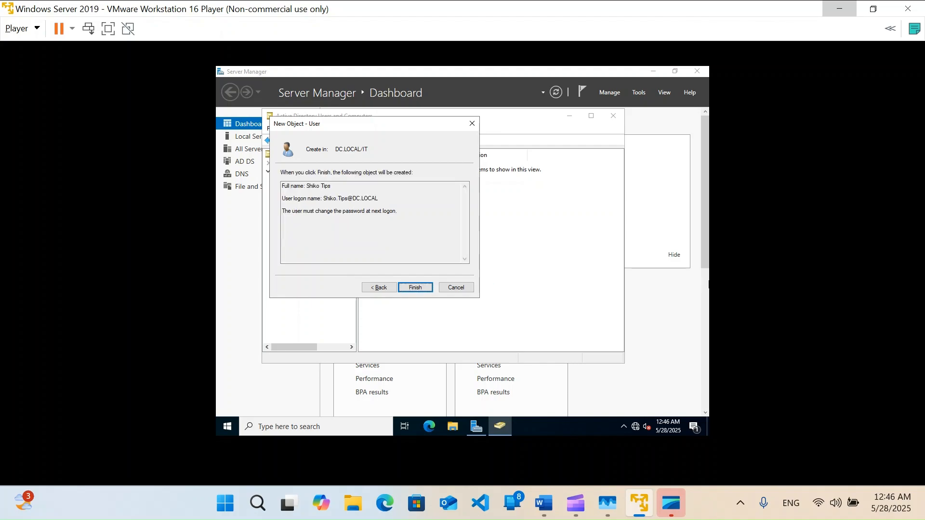
pyautogui.click(415, 288)
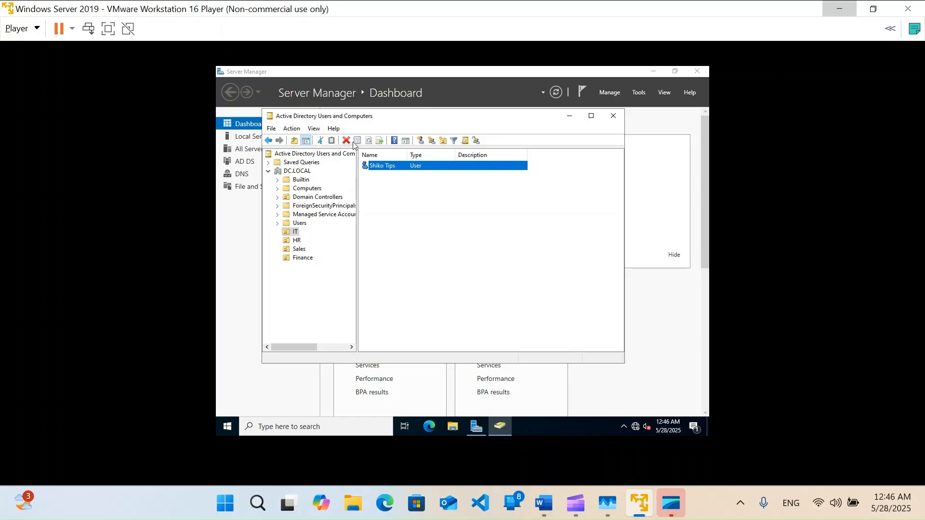
# Create a second IT user account with its names, logon name and password
pyautogui.click(421, 140)
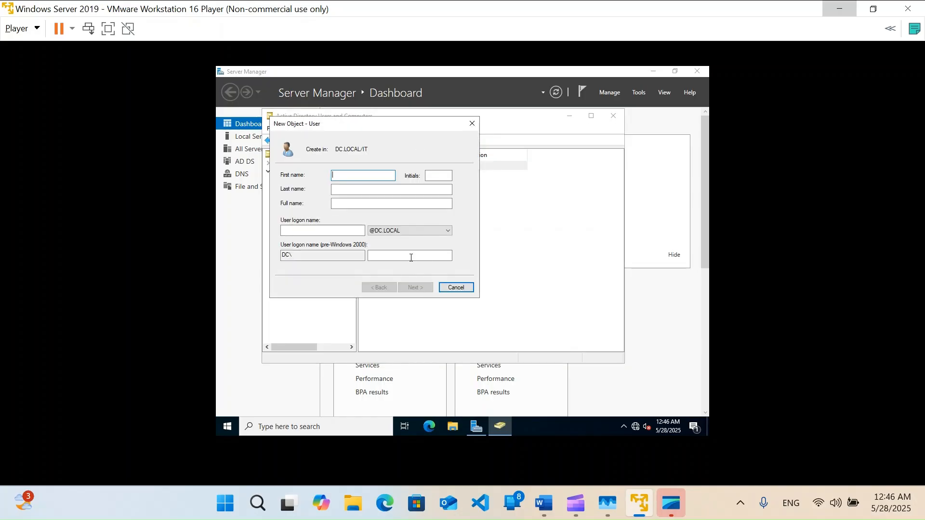
pyautogui.moveTo(670, 517)
pyautogui.press('BackSpace')
pyautogui.press('Tab')
pyautogui.press('Tab')
pyautogui.press('Tab')
pyautogui.press('Tab')
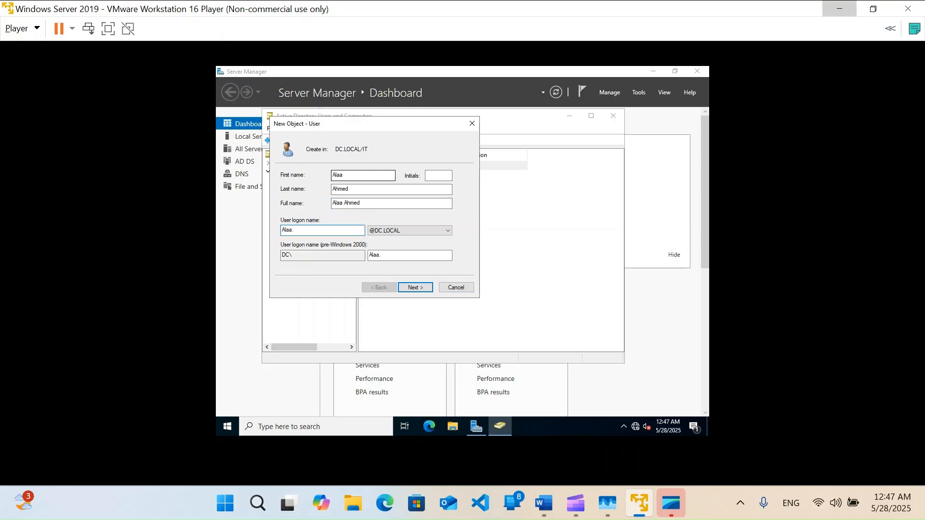
pyautogui.press('Return')
pyautogui.write('••••••••••')
pyautogui.press('Tab')
pyautogui.write('••••••••••')
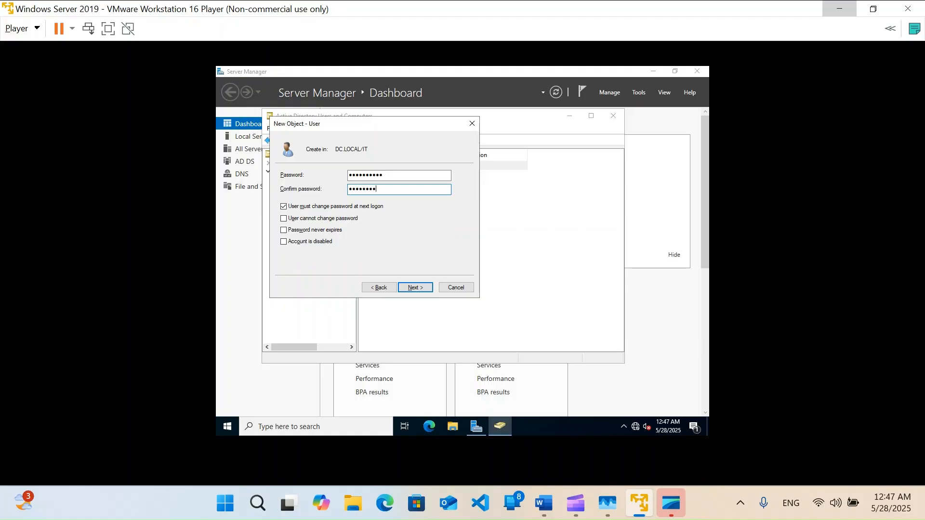
pyautogui.press('Return')
pyautogui.press('Return')
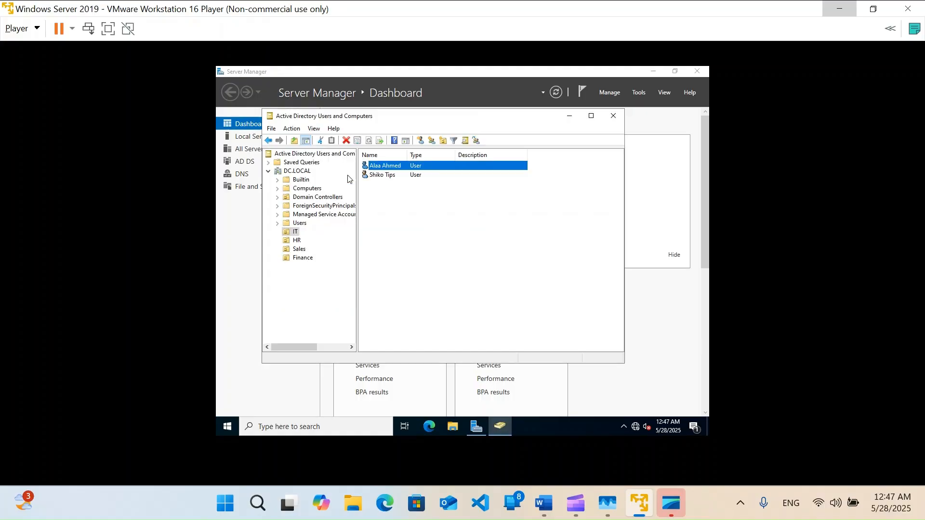
pyautogui.click(297, 240)
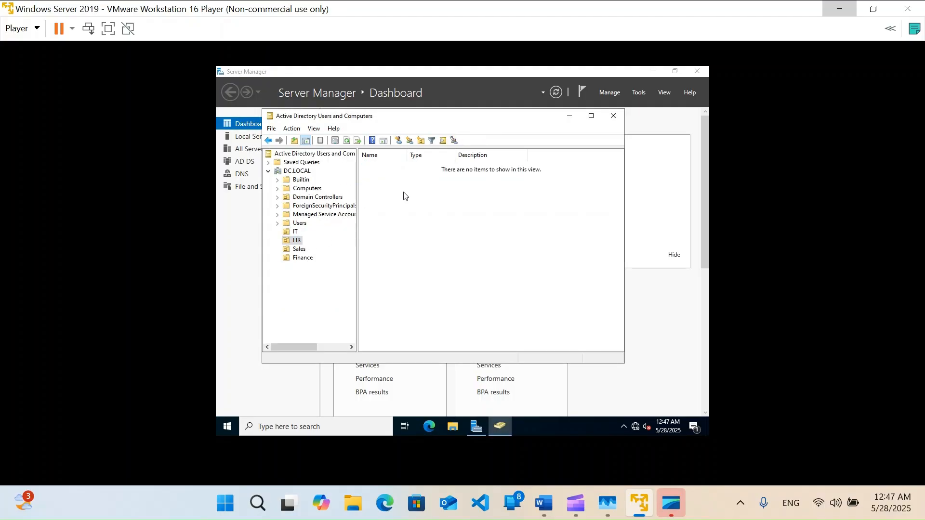
# Create an HR user with names, logon name and password, then review the Sales and Finance users
pyautogui.click(397, 141)
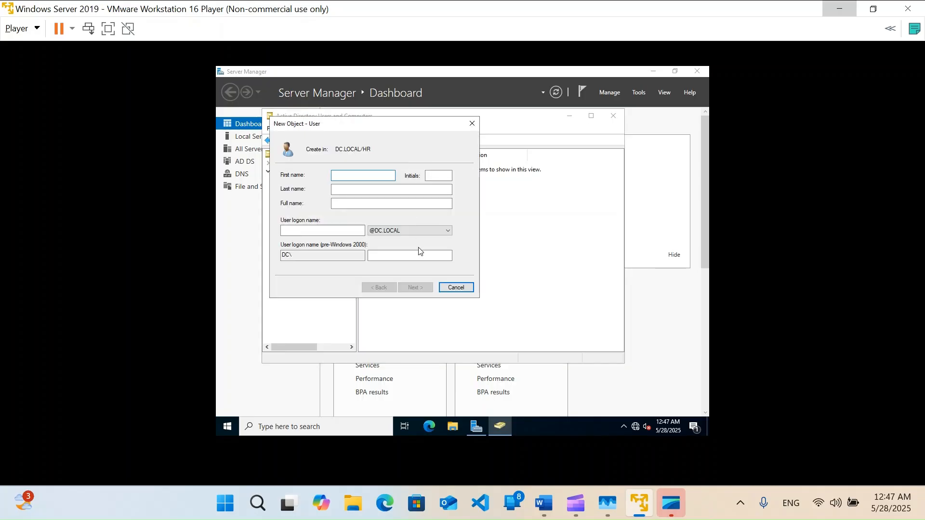
pyautogui.press('Tab')
pyautogui.press('Tab')
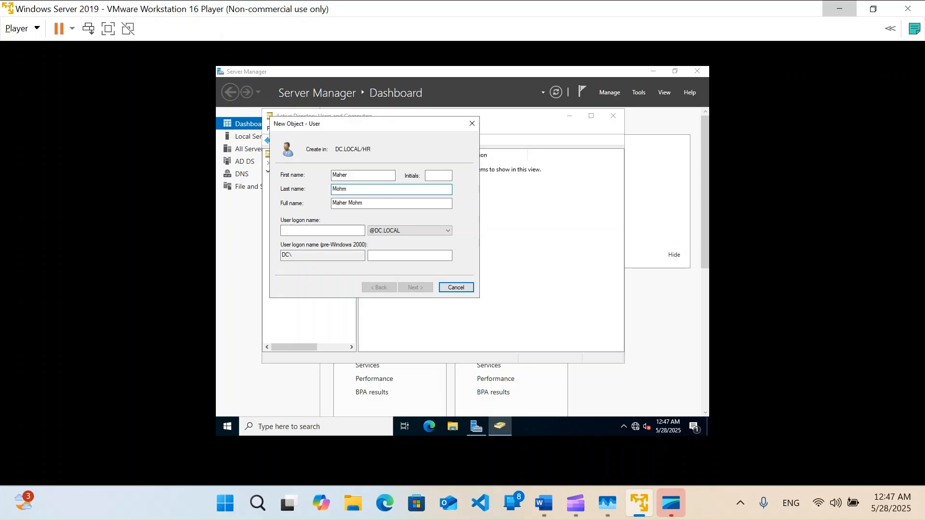
pyautogui.press('Tab')
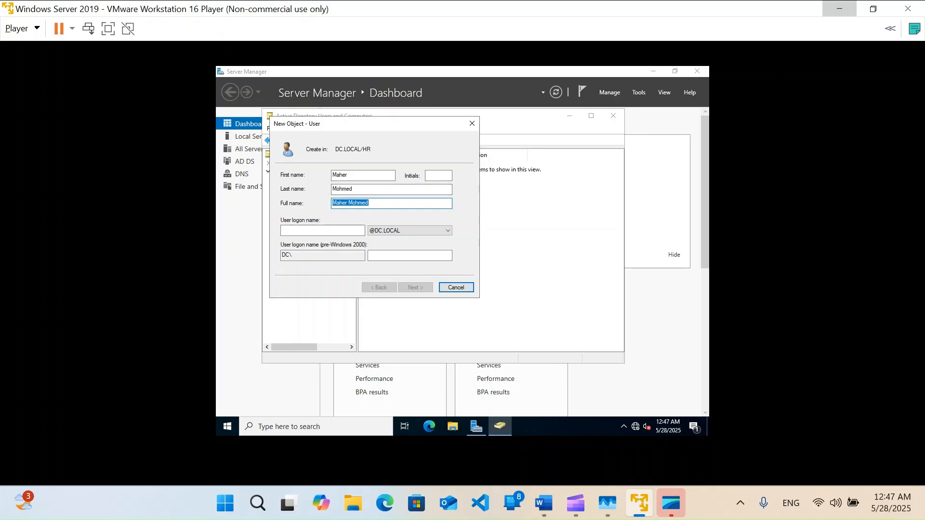
pyautogui.press('Tab')
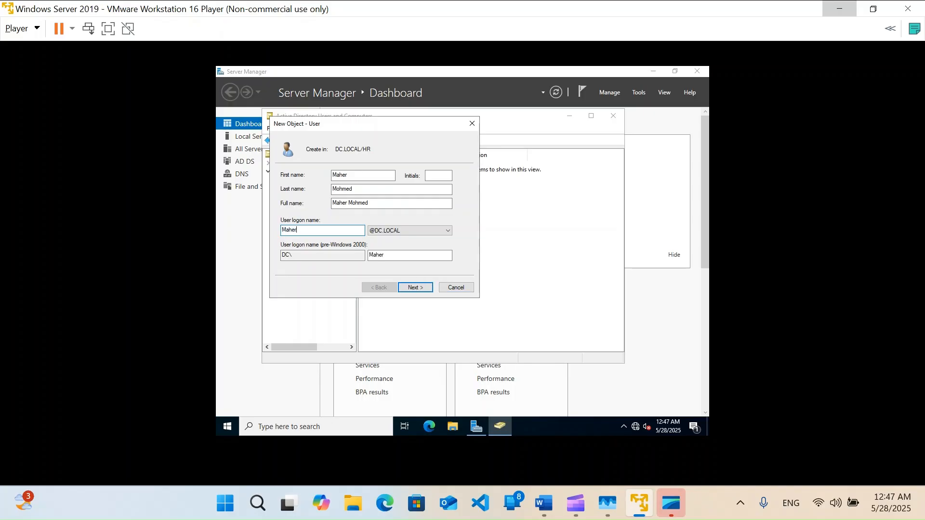
pyautogui.press('Return')
pyautogui.write('P@ssw0rd')
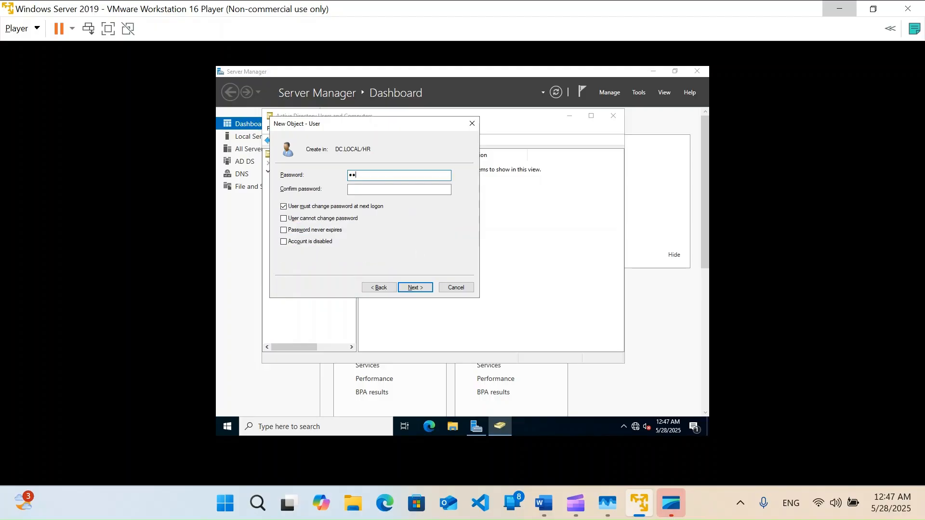
pyautogui.write('12')
pyautogui.press('Tab')
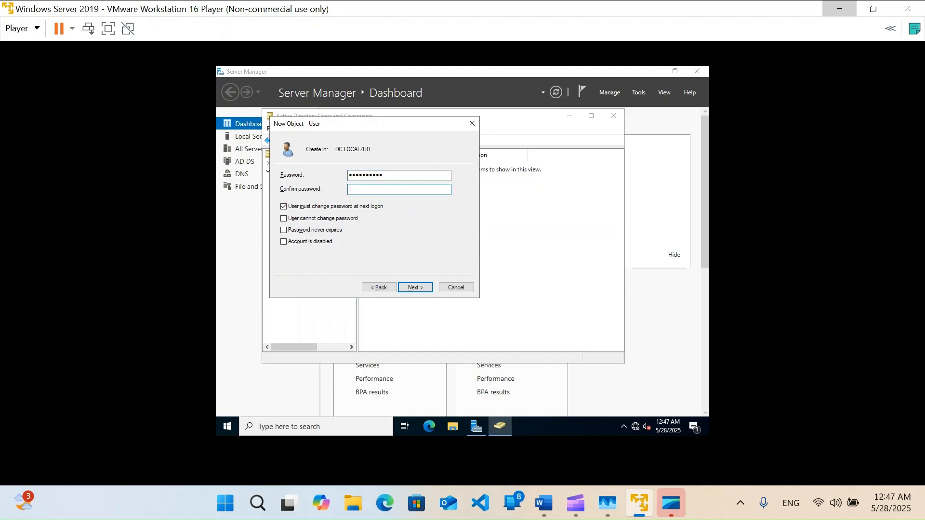
pyautogui.write('P@ssw0rd12')
pyautogui.press('Return')
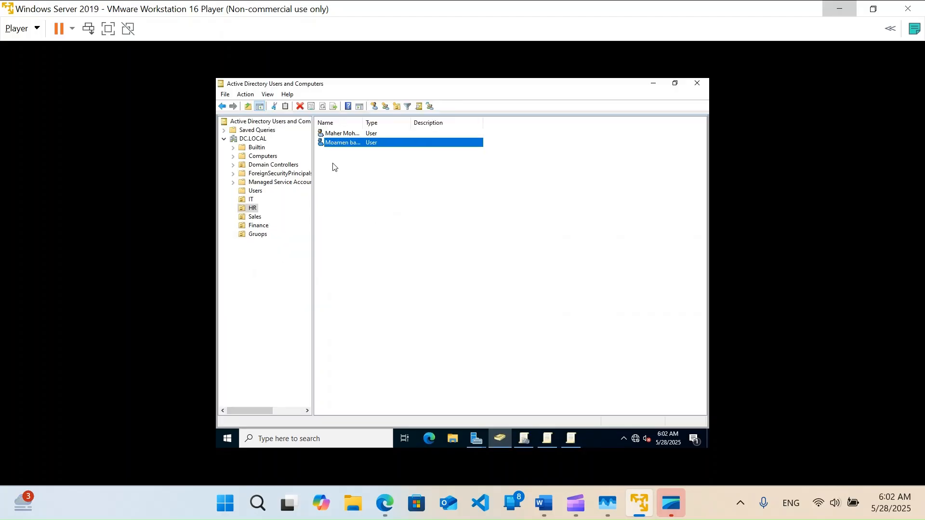
pyautogui.click(343, 163)
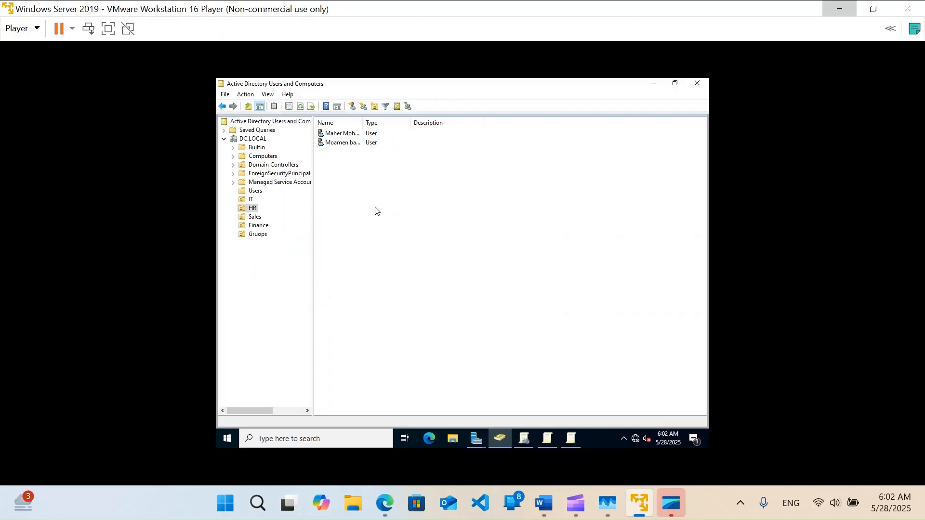
pyautogui.click(257, 218)
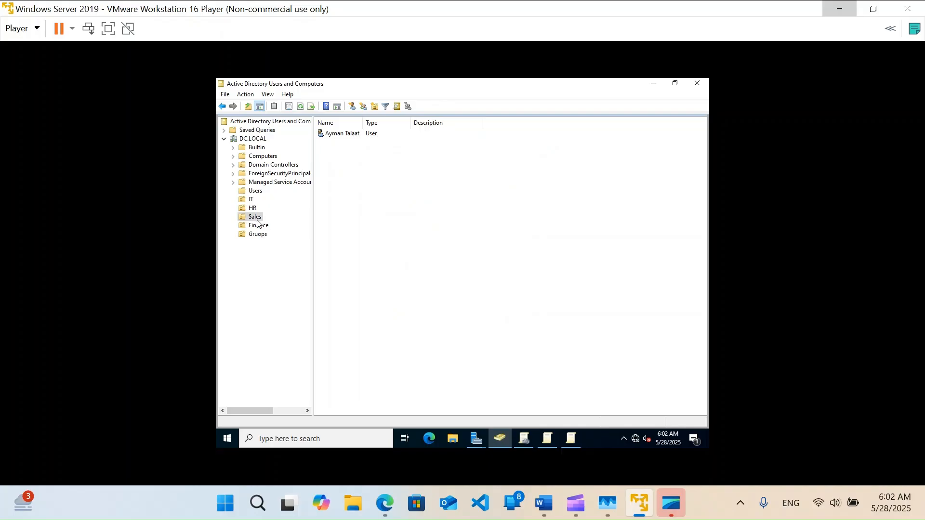
pyautogui.click(258, 229)
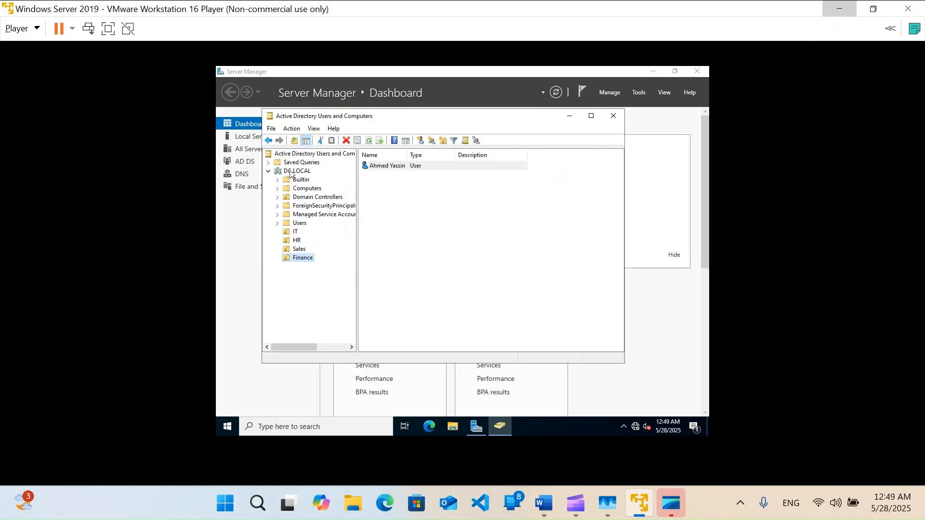
# Create a new organizational unit named Gruops under DC.LOCAL
pyautogui.rightClick(290, 174)
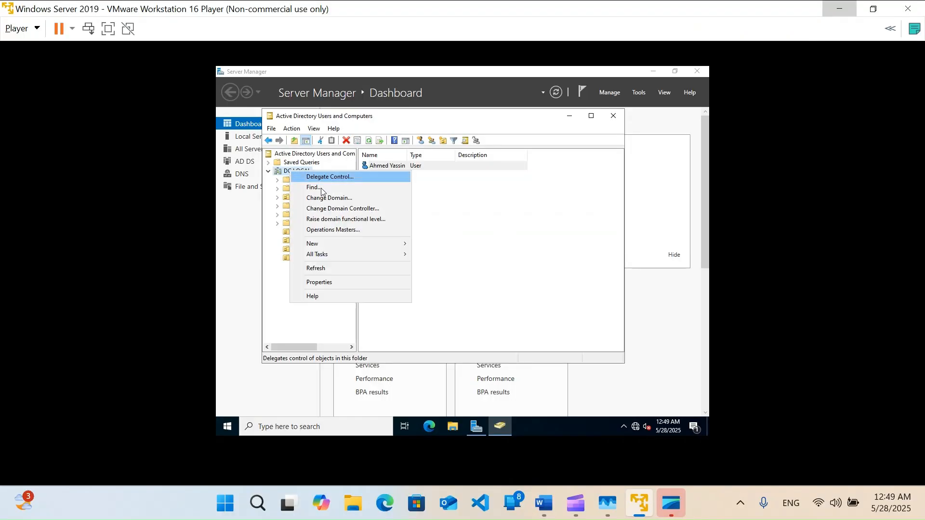
pyautogui.moveTo(342, 244)
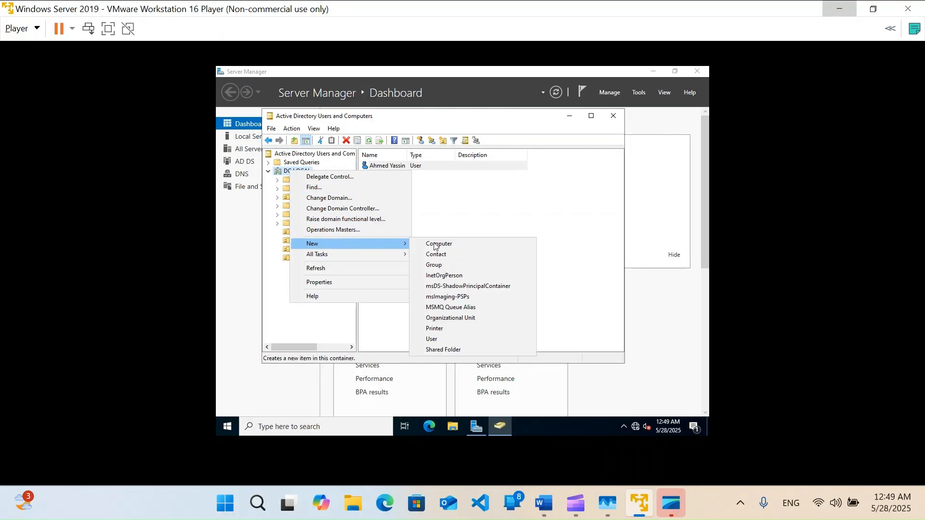
pyautogui.click(450, 318)
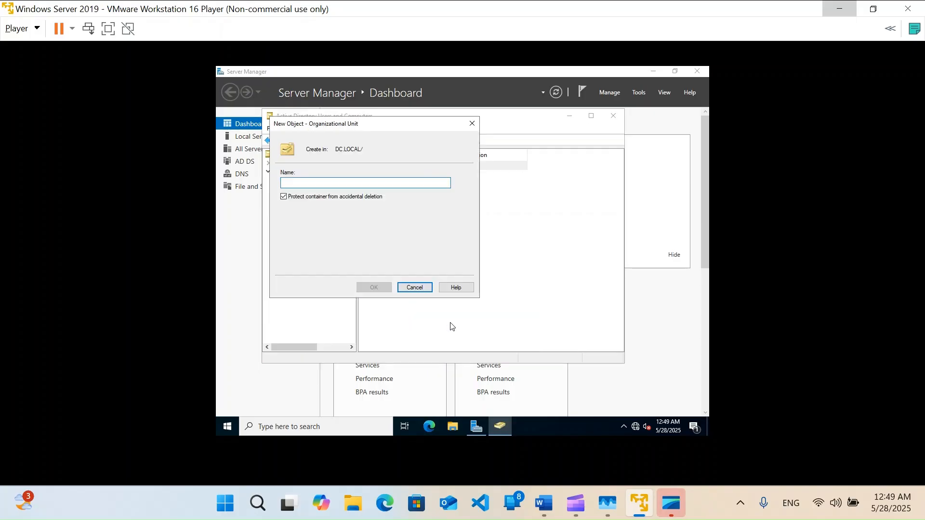
pyautogui.write('Gruops')
pyautogui.hotkey('ctrl', 'a')
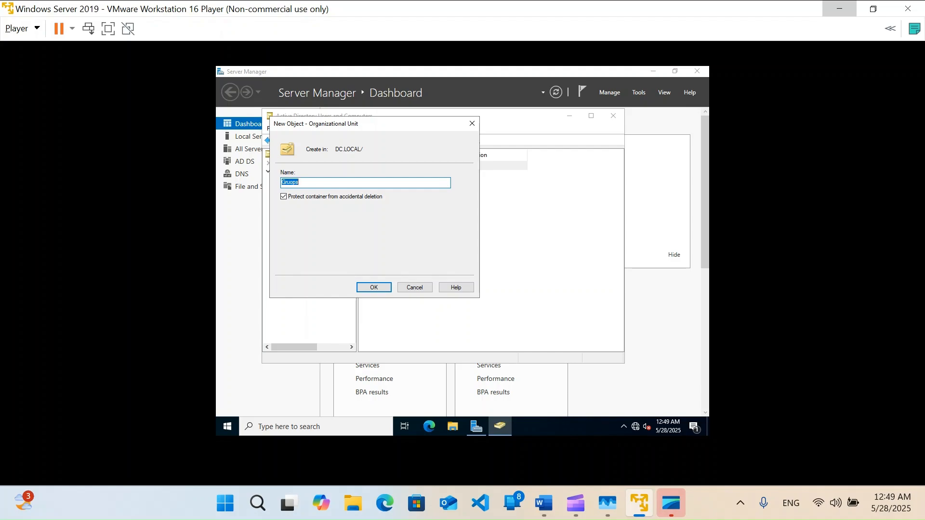
pyautogui.press('Return')
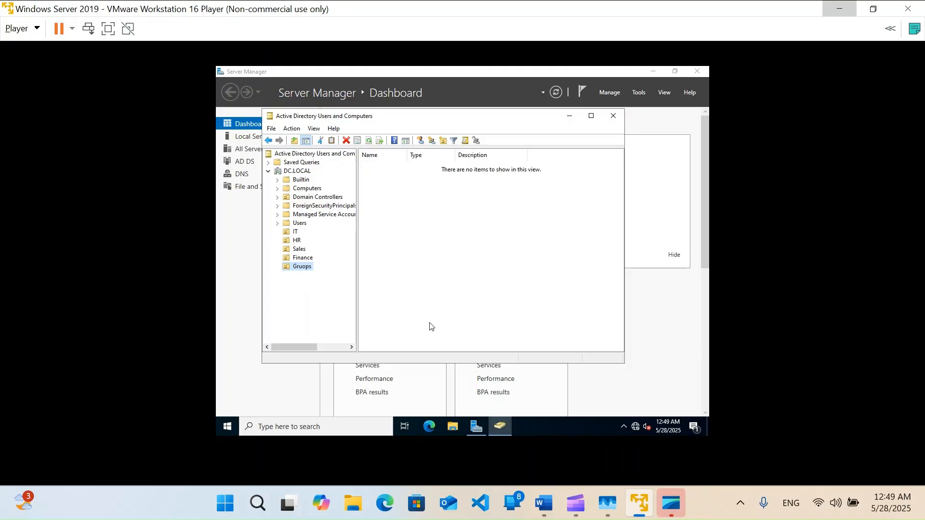
pyautogui.click(431, 242)
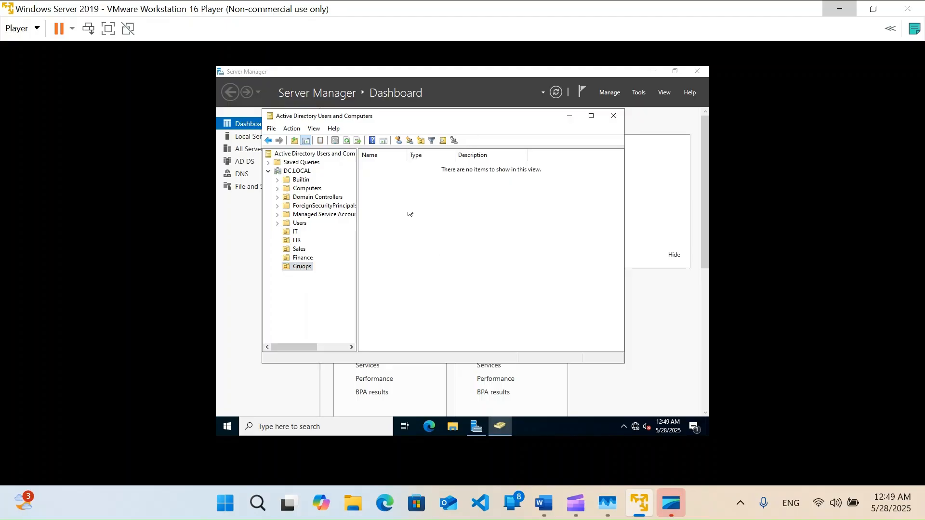
# Create the IT-Gruops and HR-Gruops groups in the Gruops unit
pyautogui.click(410, 141)
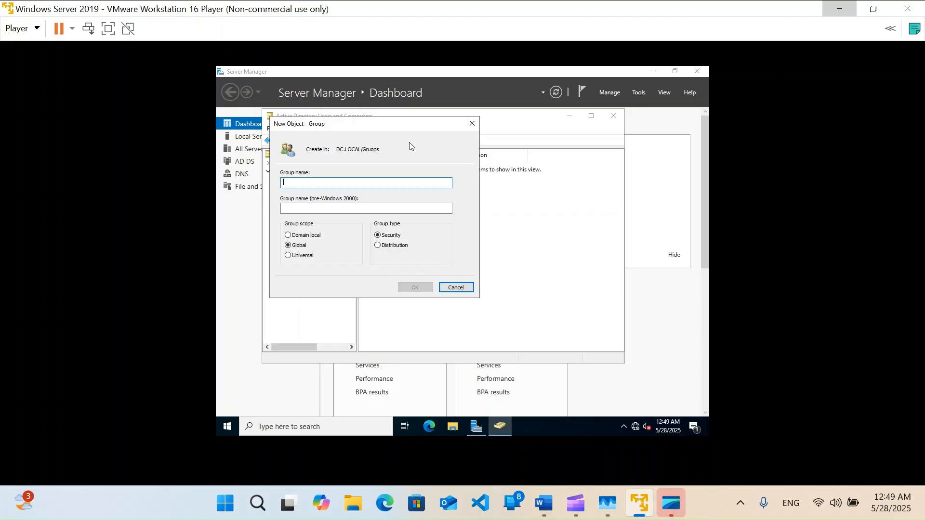
pyautogui.write('IT-Gruops')
pyautogui.press('Return')
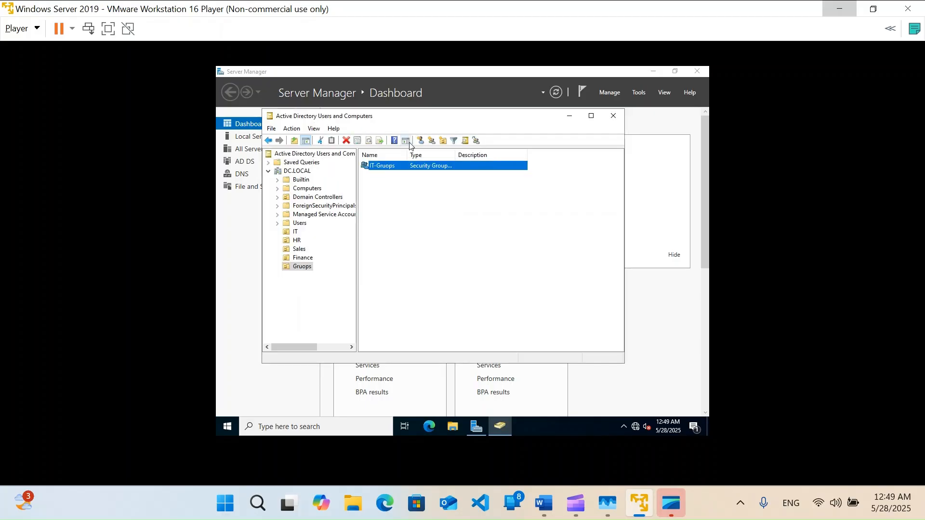
pyautogui.click(422, 198)
pyautogui.click(408, 140)
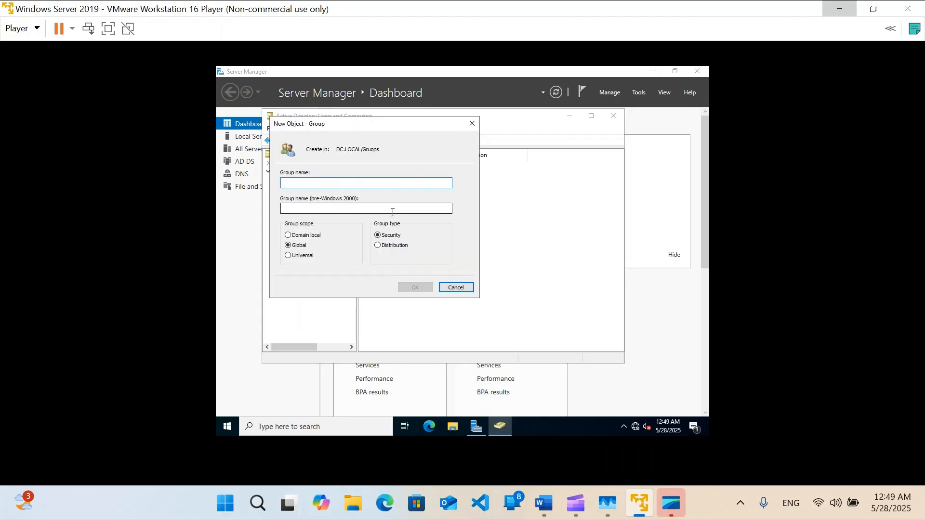
pyautogui.write('G')
pyautogui.press('BackSpace')
pyautogui.write('HR-Gruops')
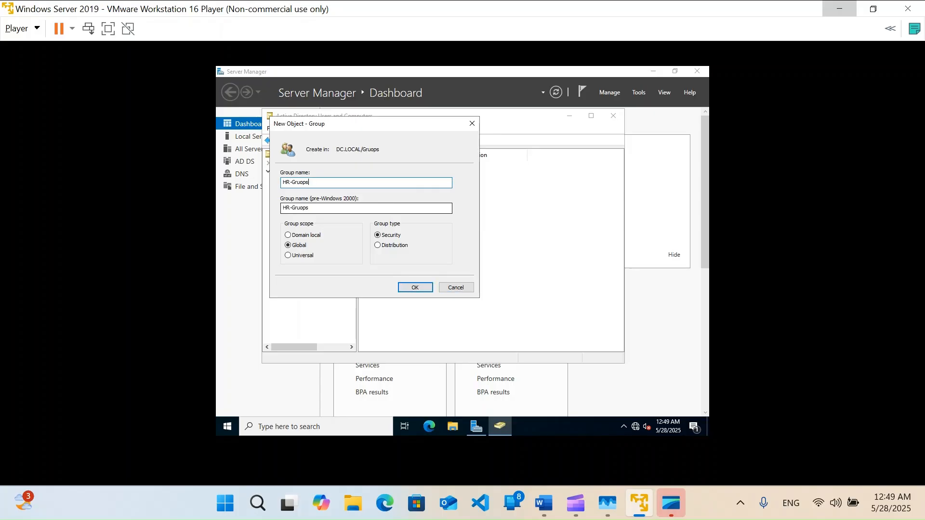
pyautogui.press('Return')
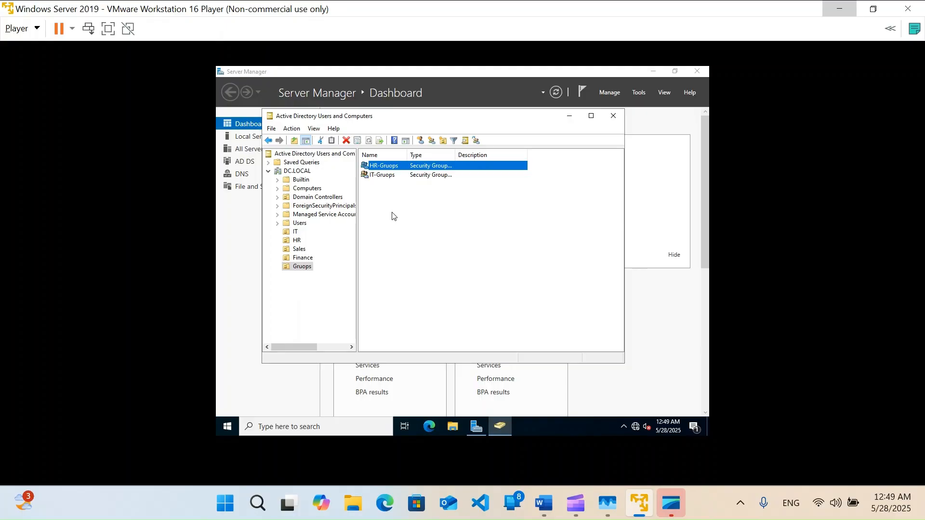
# Create the Sales-Gruops and Finance groups in the Gruops unit
pyautogui.click(414, 213)
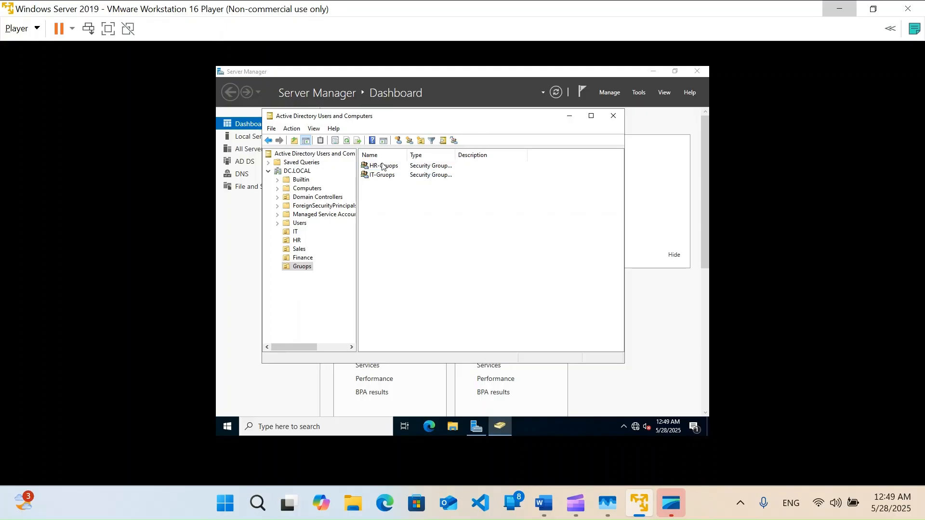
pyautogui.click(432, 141)
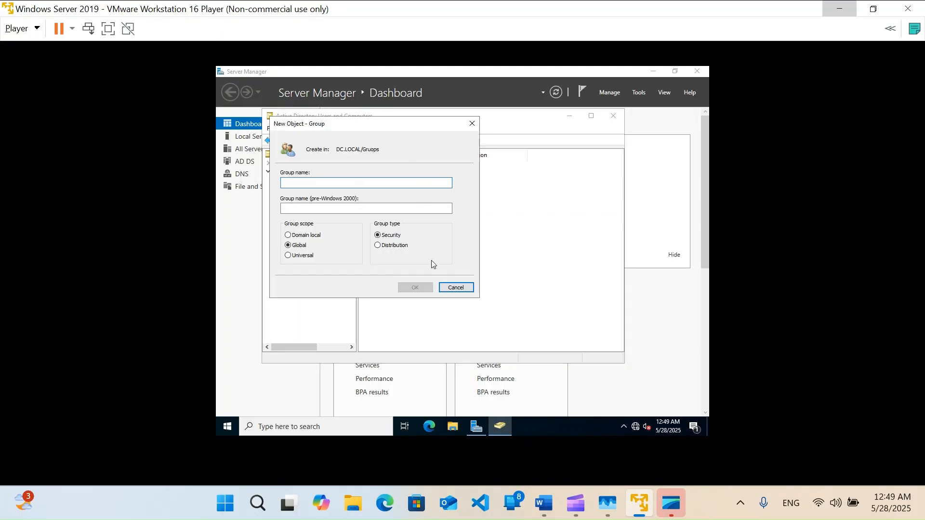
pyautogui.write('Sale')
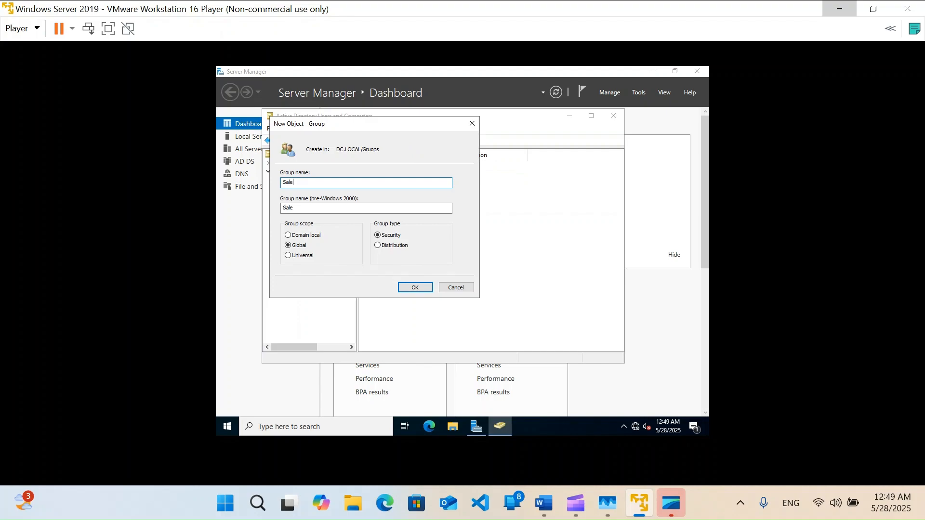
pyautogui.write('s-Gruops')
pyautogui.press('Return')
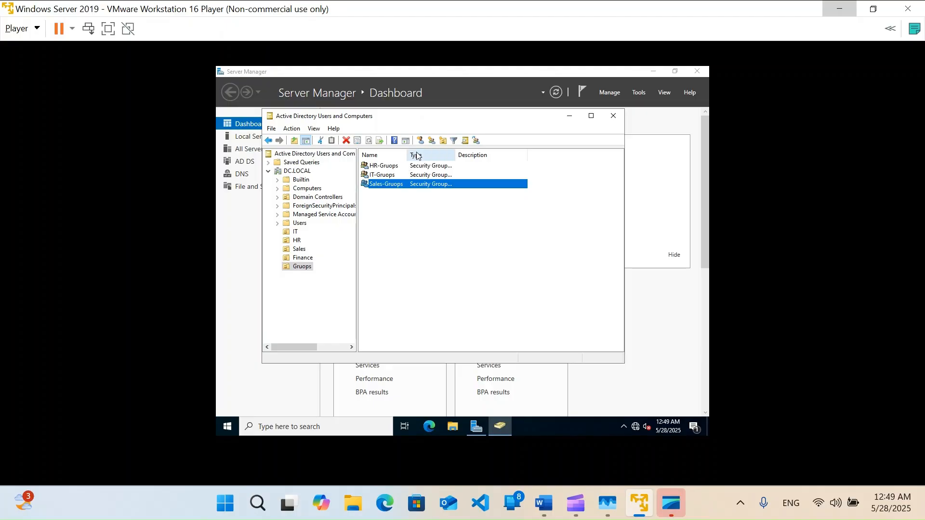
pyautogui.click(436, 242)
pyautogui.click(408, 141)
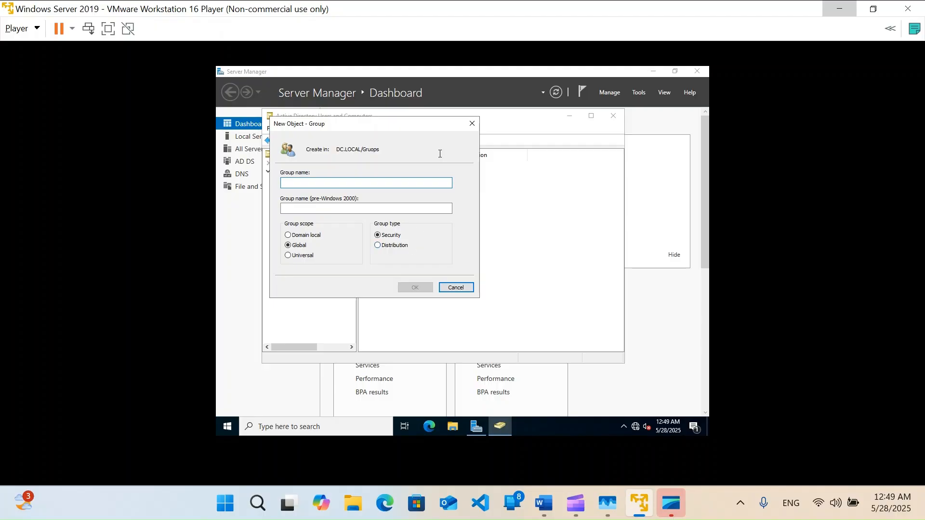
pyautogui.click(472, 124)
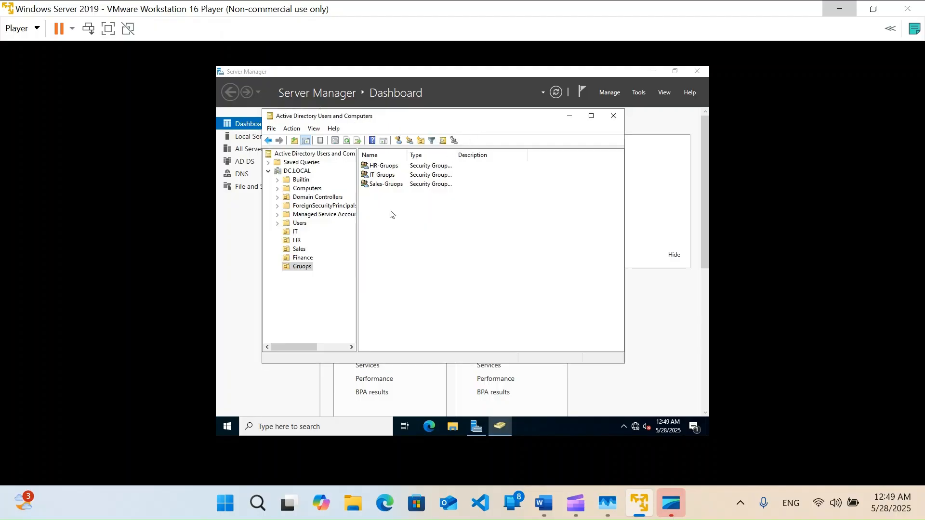
# Add both IT users to the IT-Gruops group
pyautogui.click(295, 232)
pyautogui.moveTo(380, 201); pyautogui.dragTo(371, 167)
pyautogui.rightClick(372, 173)
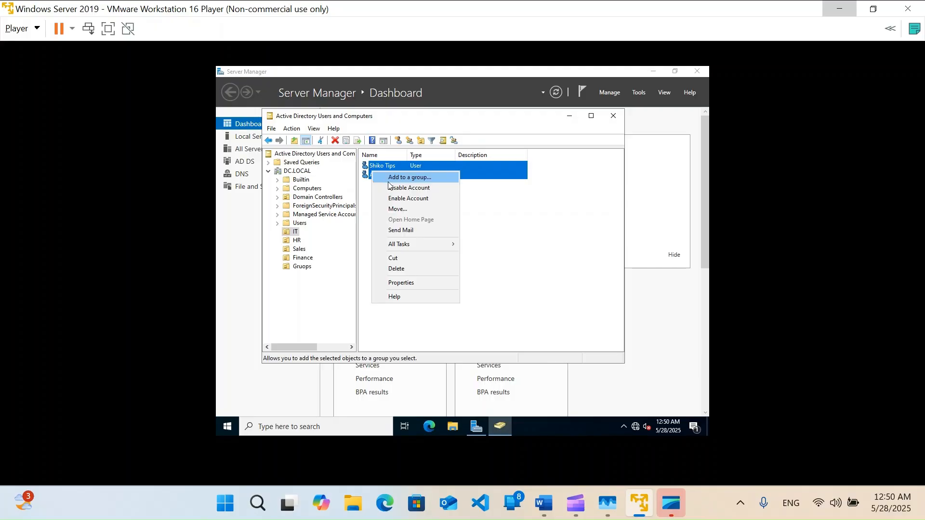
pyautogui.click(401, 178)
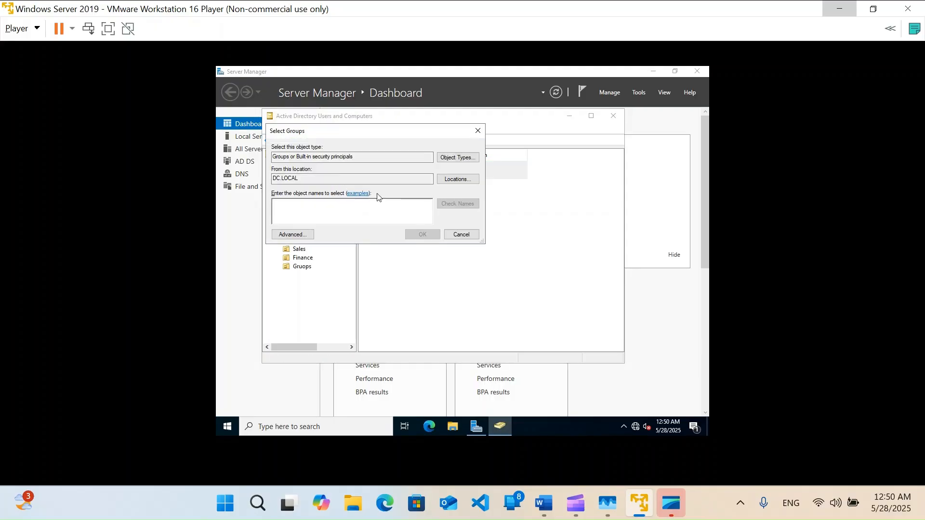
pyautogui.write('IT')
pyautogui.press('Tab')
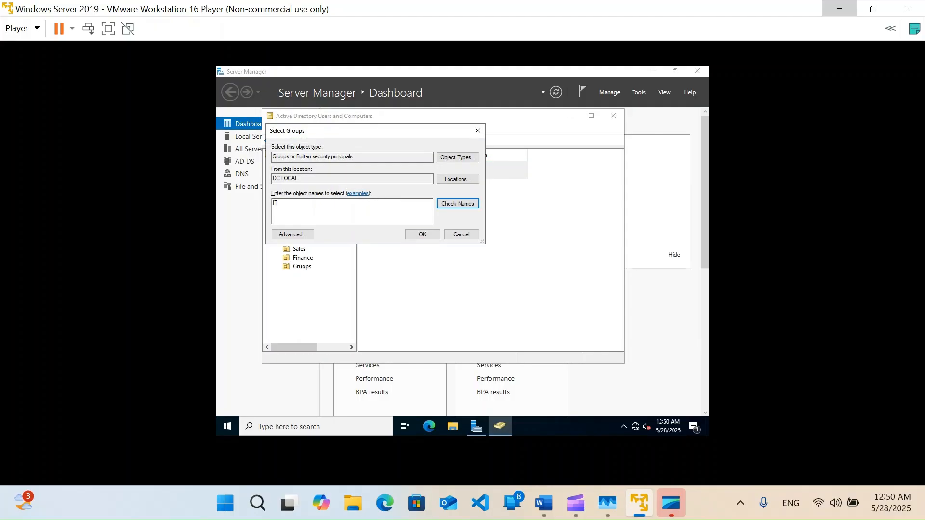
pyautogui.press('Return')
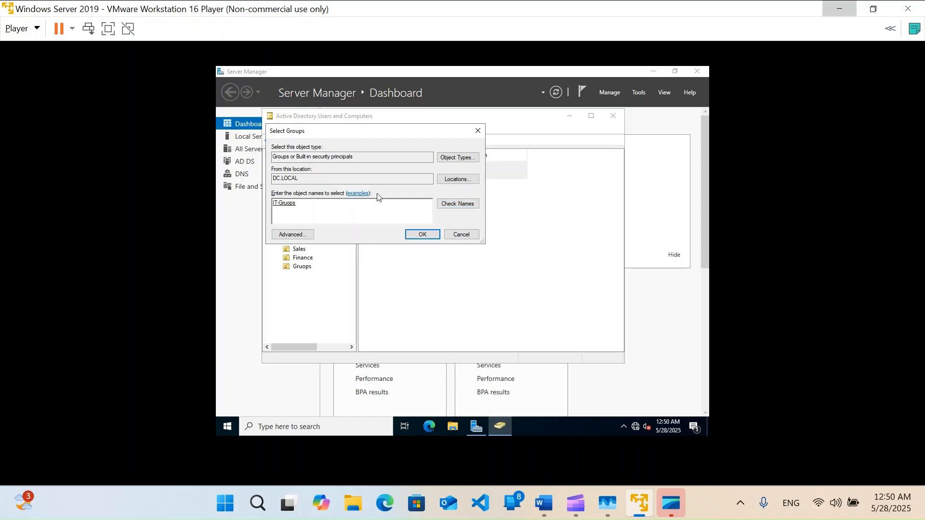
pyautogui.click(423, 235)
pyautogui.click(524, 285)
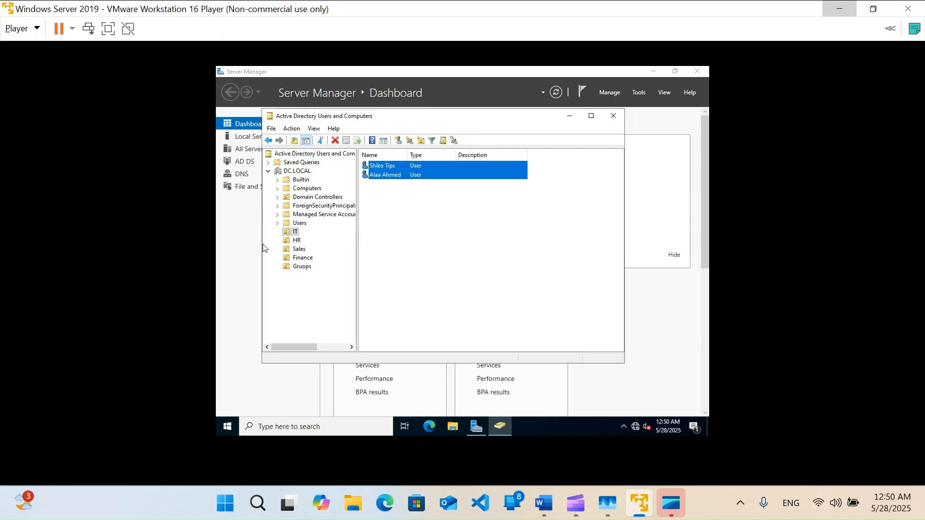
# Add the HR user to the HR-Gruops group
pyautogui.click(297, 241)
pyautogui.click(385, 166)
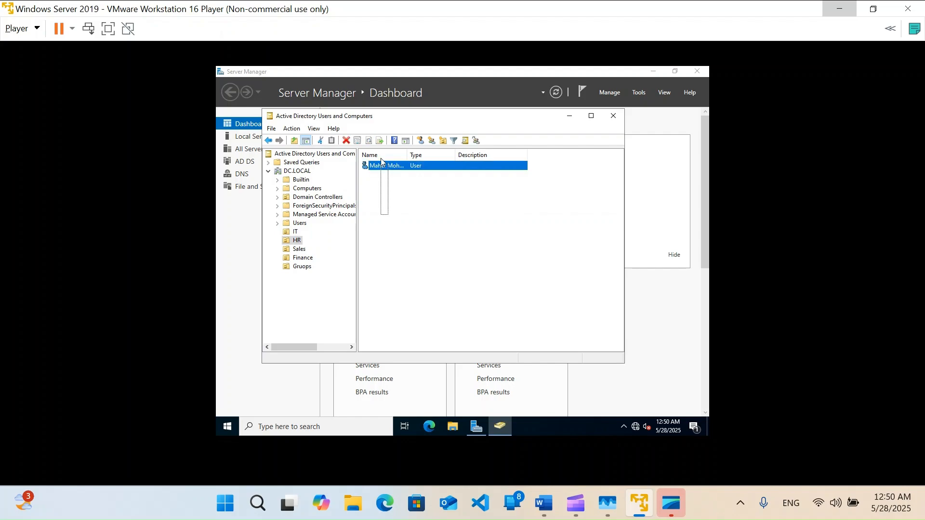
pyautogui.rightClick(395, 169)
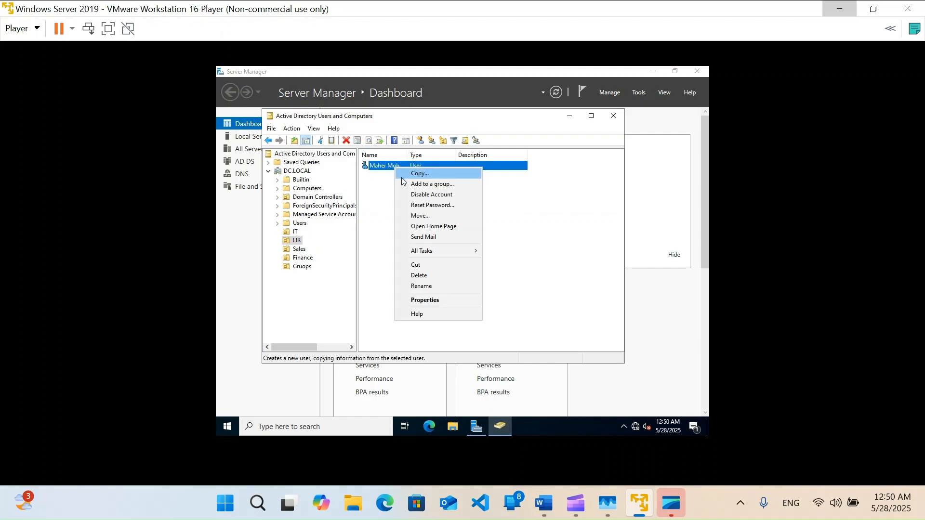
pyautogui.click(407, 183)
pyautogui.write('HR-Gruops')
pyautogui.click(422, 235)
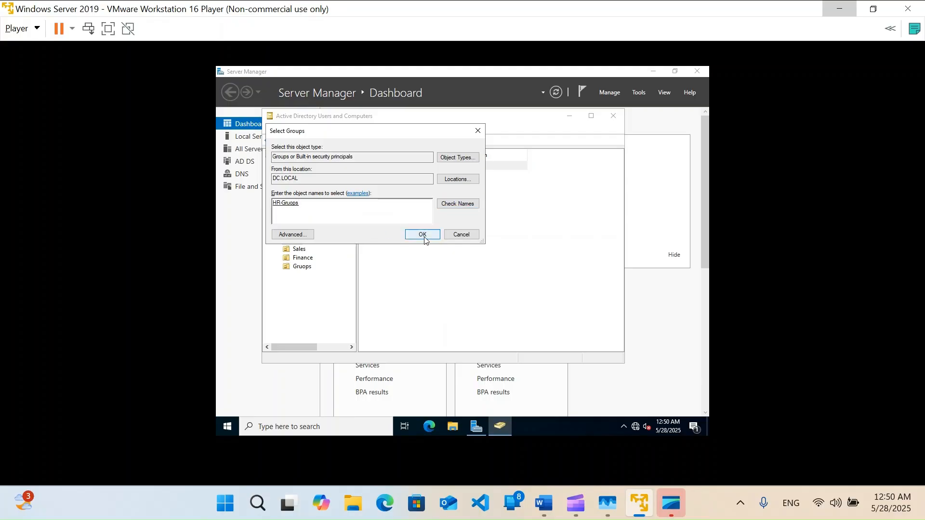
pyautogui.click(535, 281)
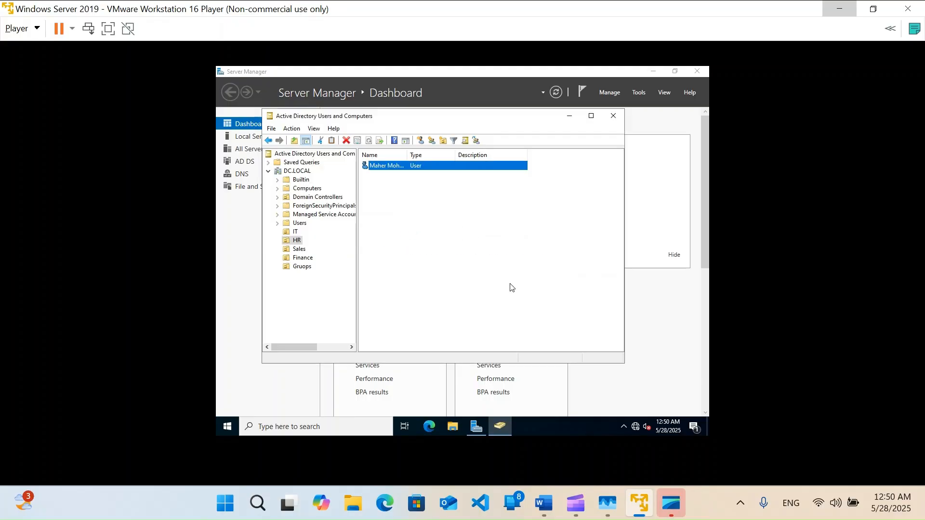
# Add the Sales user to the Sales-Gruops group
pyautogui.click(298, 249)
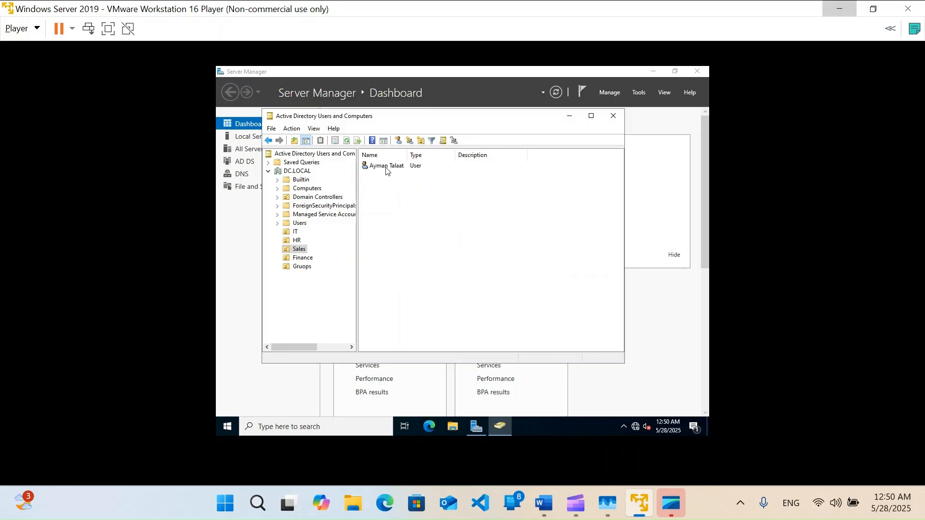
pyautogui.click(388, 167)
pyautogui.rightClick(387, 167)
pyautogui.click(424, 185)
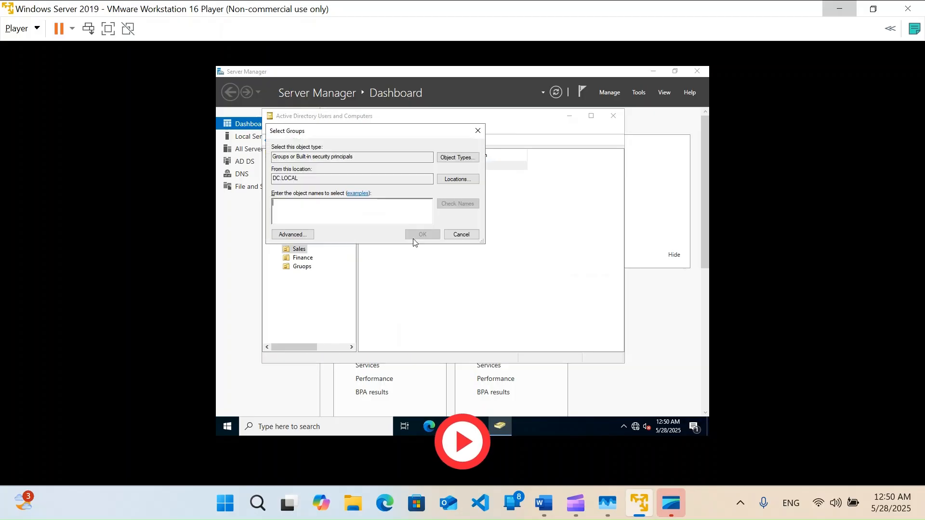
pyautogui.write('sales')
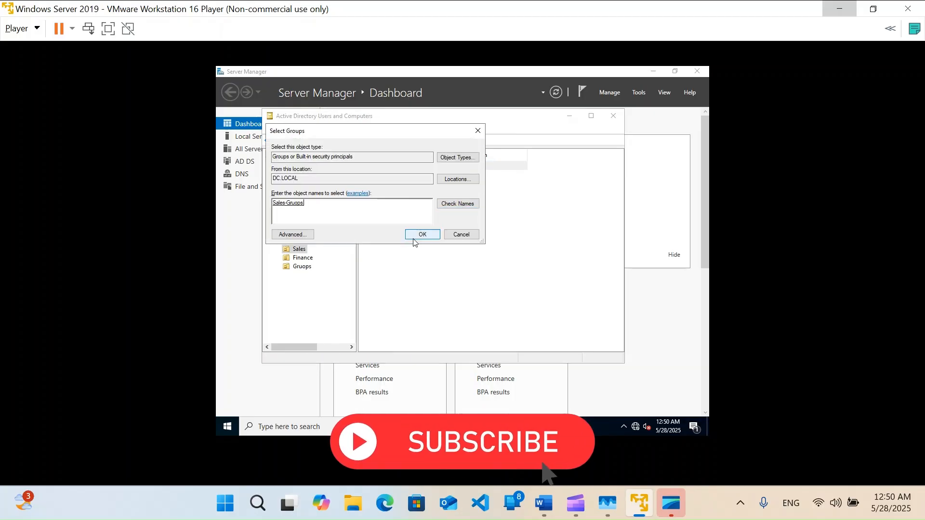
pyautogui.click(415, 238)
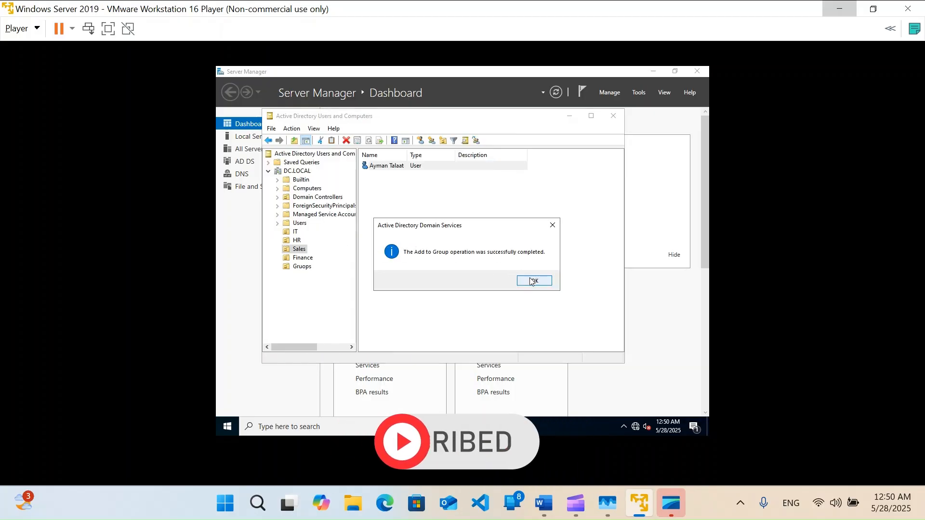